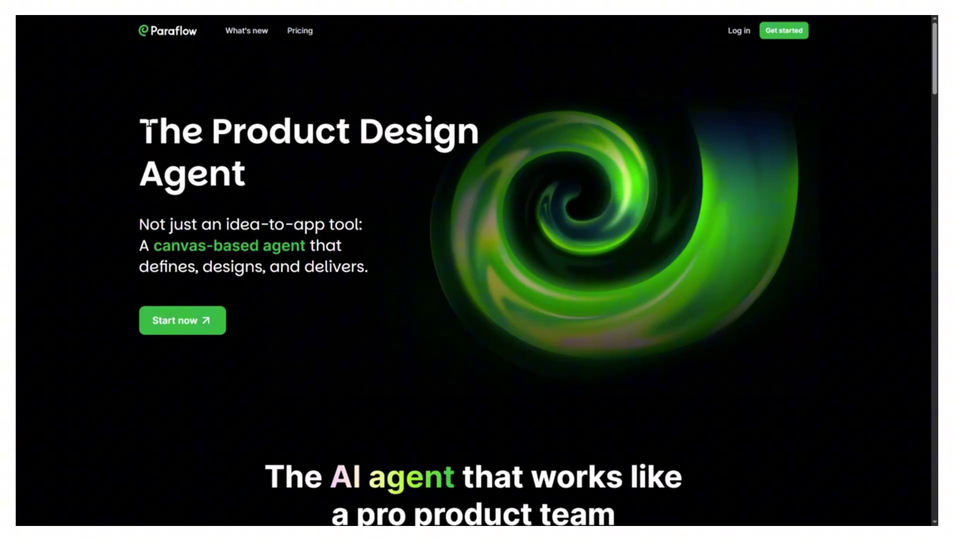
Highlight the hero headline, then scroll down through the Paraflow landing page.
{"action": "left_click_drag", "start_coordinate": [148, 122], "coordinate": [259, 181]}
{"action": "left_click", "coordinate": [279, 189]}
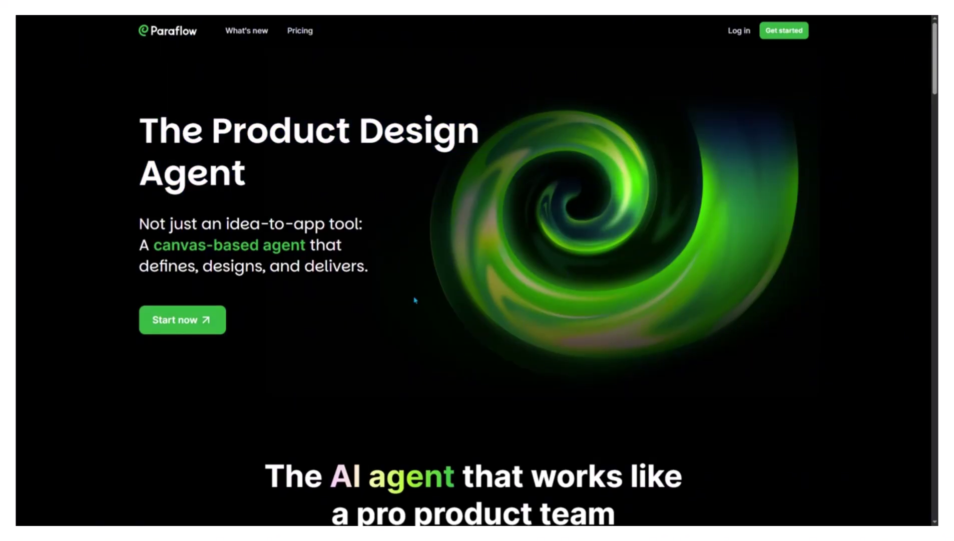
{"action": "scroll", "coordinate": [415, 301], "scroll_direction": "down", "scroll_amount": 5}
{"action": "scroll", "coordinate": [415, 301], "scroll_direction": "down", "scroll_amount": 5}
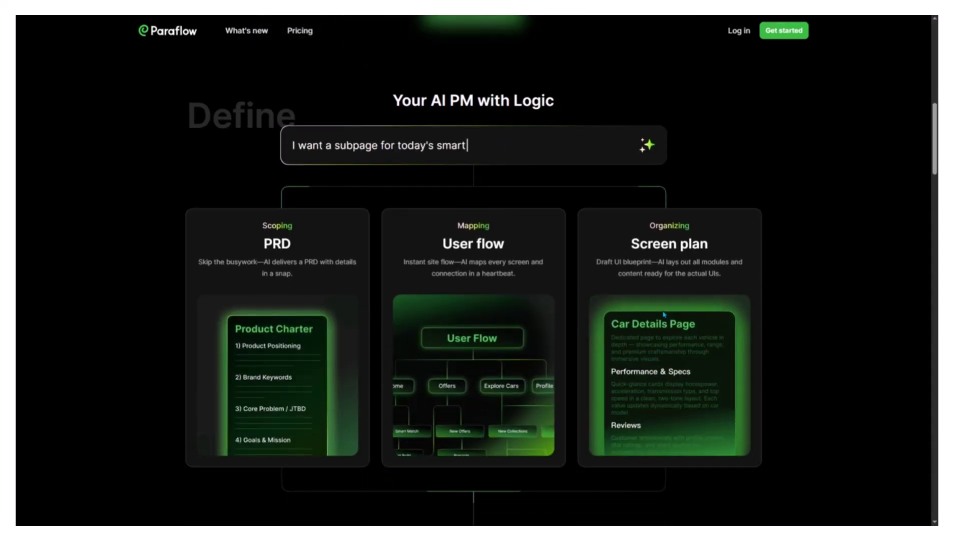
{"action": "scroll", "coordinate": [663, 313], "scroll_direction": "down", "scroll_amount": 8}
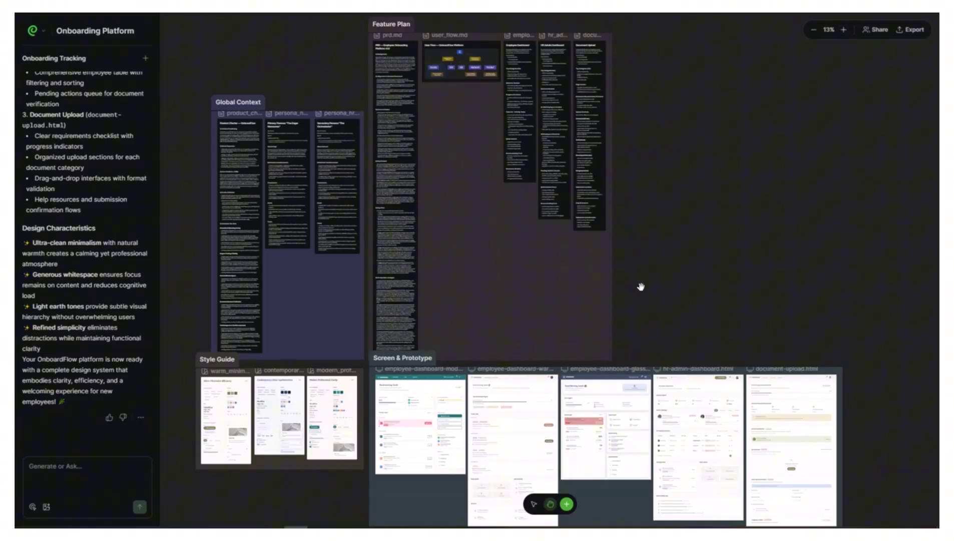
Zoom the canvas to 25% and pan across the generated documents and screens.
{"action": "left_click", "coordinate": [843, 30]}
{"action": "scroll", "coordinate": [506, 291], "scroll_direction": "up", "scroll_amount": 5}
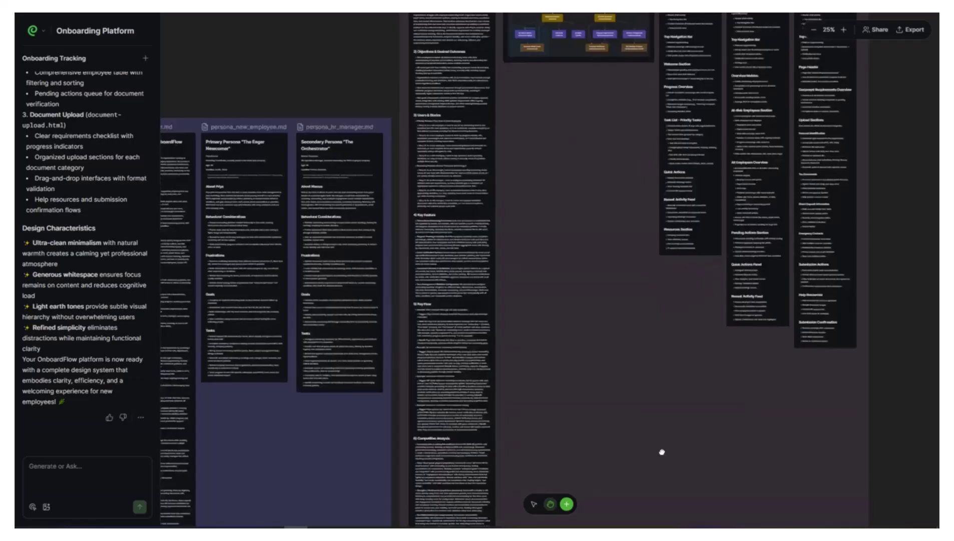
{"action": "scroll", "coordinate": [671, 235], "scroll_direction": "down", "scroll_amount": 7}
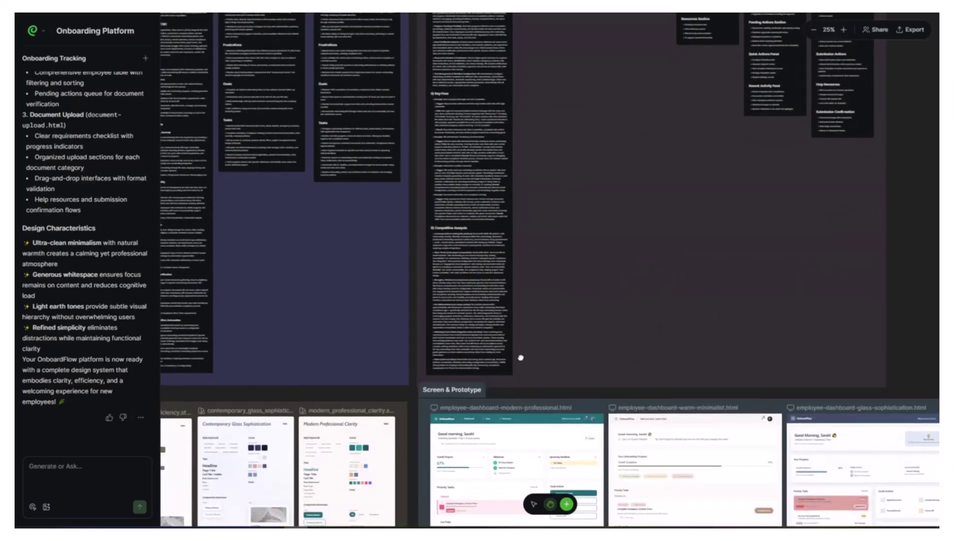
{"action": "scroll", "coordinate": [619, 296], "scroll_direction": "right", "scroll_amount": 5}
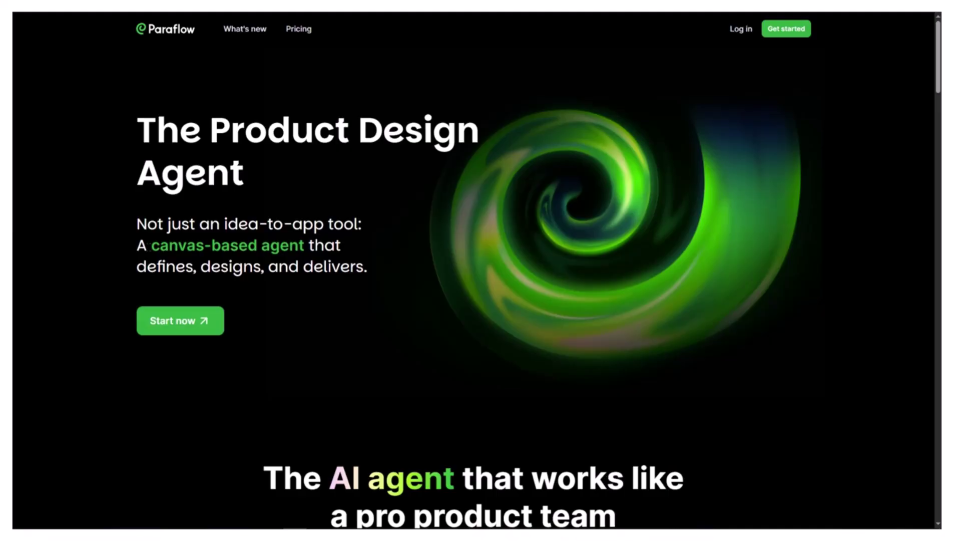
Highlight 'canvas-based agent', then scroll What's new down to the Export to Figma, code, and more card.
{"action": "left_click_drag", "start_coordinate": [147, 245], "coordinate": [308, 246]}
{"action": "left_click", "coordinate": [342, 256]}
{"action": "scroll", "coordinate": [431, 326], "scroll_direction": "down", "scroll_amount": 8}
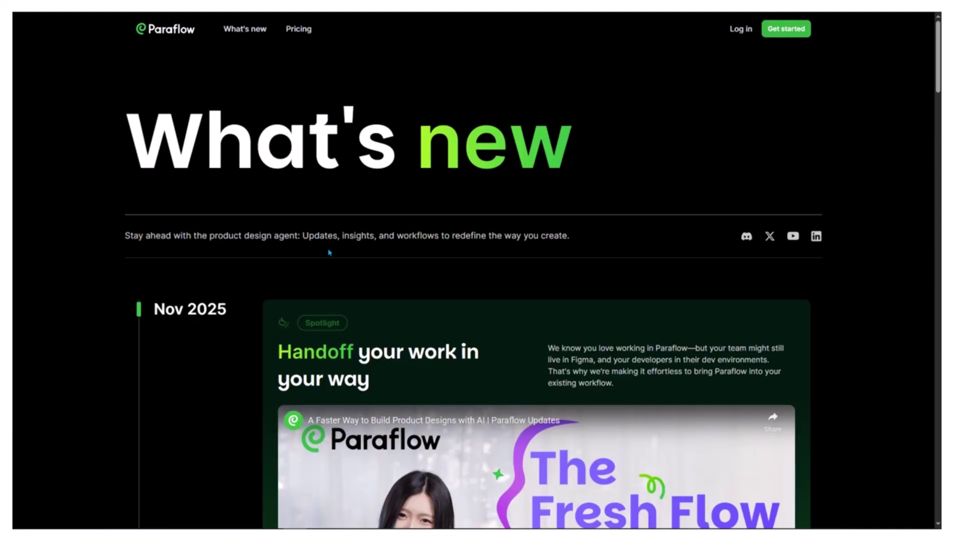
{"action": "scroll", "coordinate": [330, 253], "scroll_direction": "down", "scroll_amount": 10}
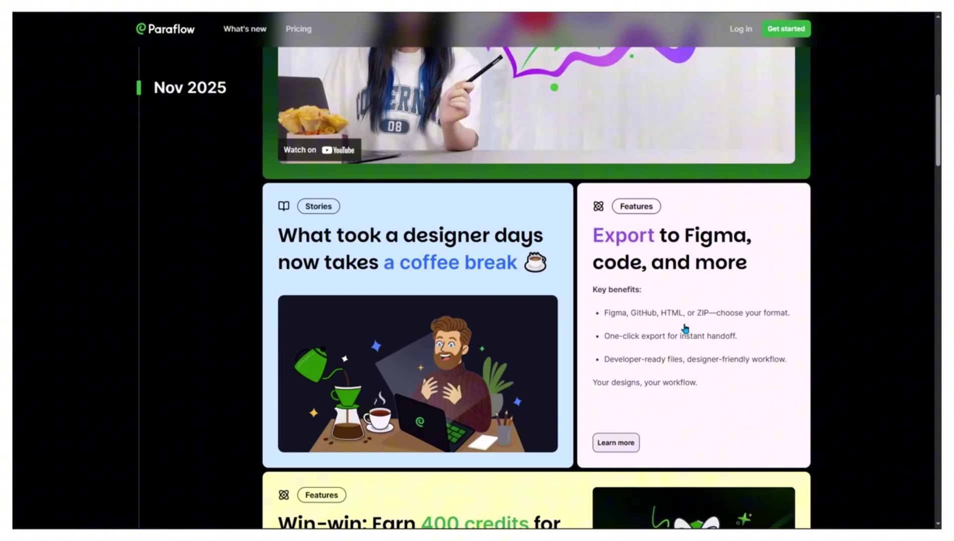
{"action": "scroll", "coordinate": [640, 376], "scroll_direction": "down", "scroll_amount": 5}
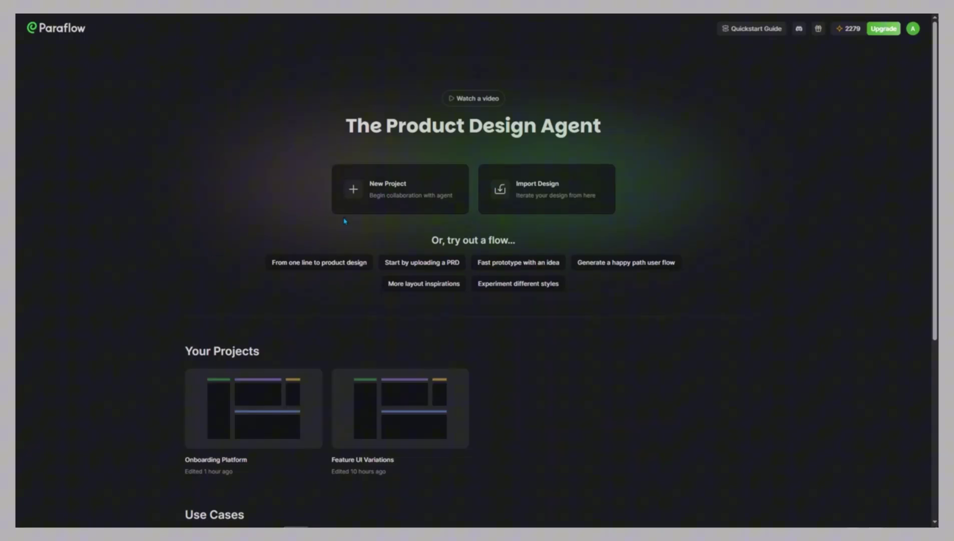
Create a blank project and submit the pasted employee onboarding platform prompt to the agent.
{"action": "left_click", "coordinate": [400, 187]}
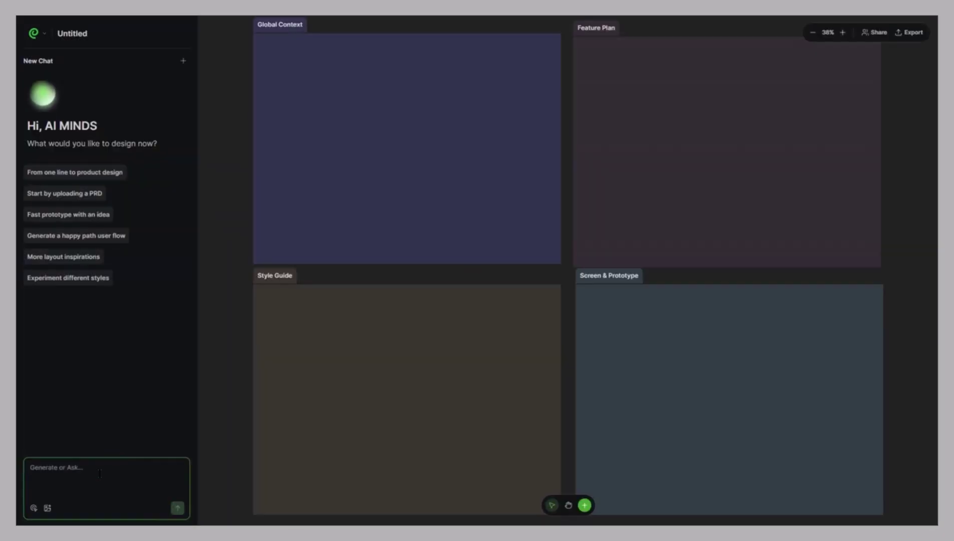
{"action": "type", "text": "\"Create a modern employee onboarding platform with progress tracking and notifications.\""}
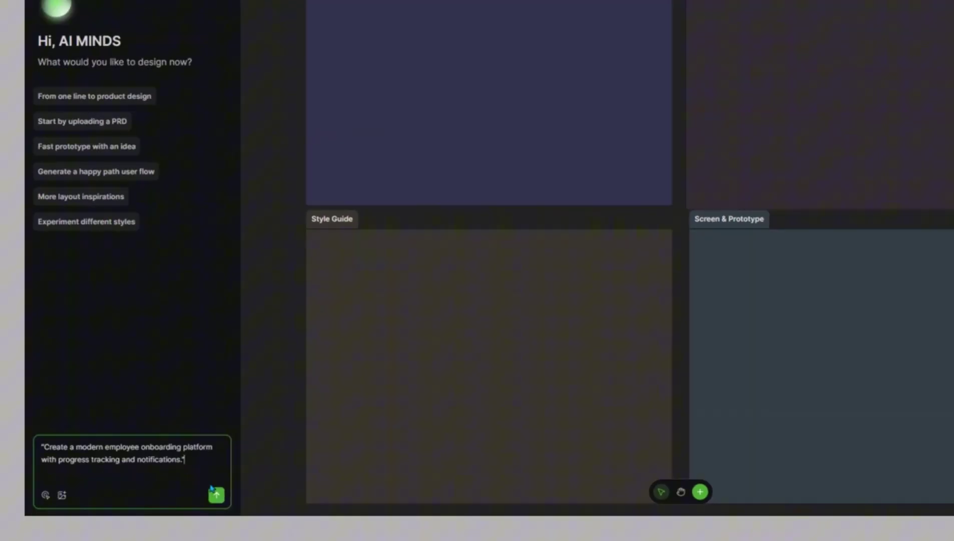
{"action": "key", "text": "Return"}
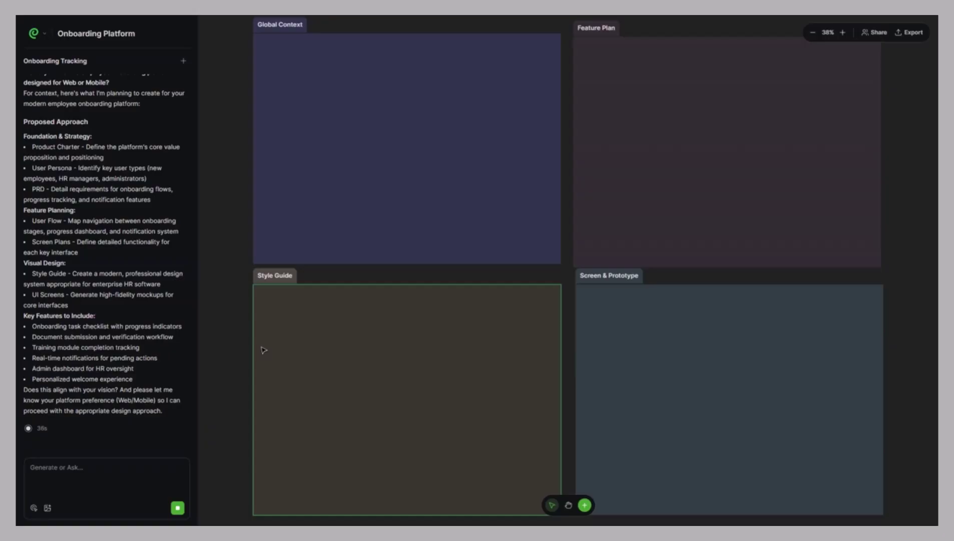
Review the Proposed Approach, highlighting Feature Planning, Visual Design and the agent's closing question.
{"action": "scroll", "coordinate": [87, 177], "scroll_direction": "up", "scroll_amount": 2}
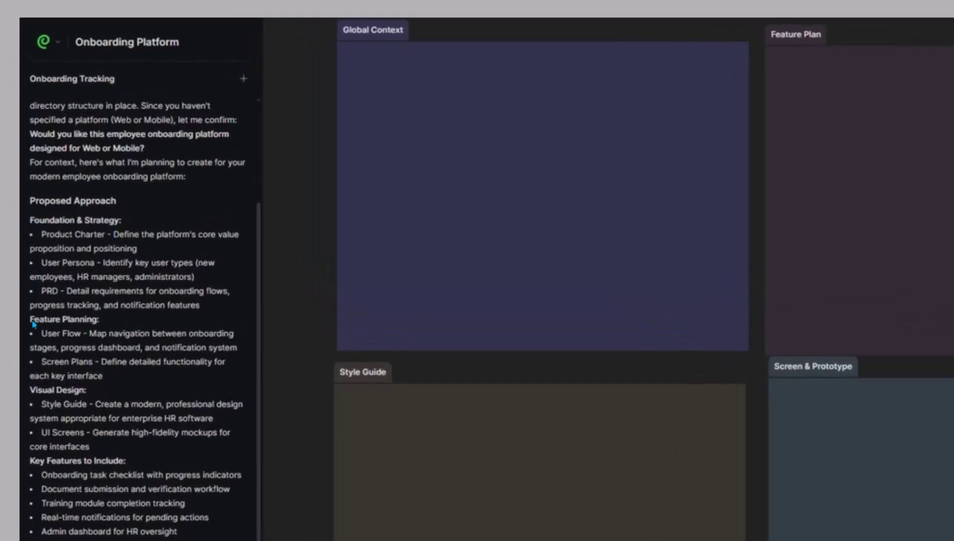
{"action": "left_click_drag", "start_coordinate": [33, 324], "coordinate": [96, 331]}
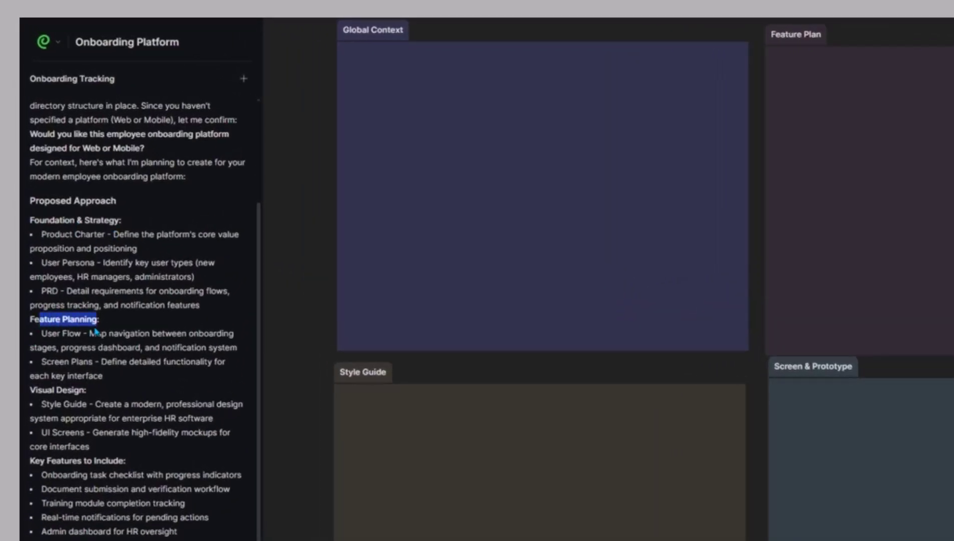
{"action": "left_click_drag", "start_coordinate": [31, 390], "coordinate": [87, 391]}
{"action": "left_click_drag", "start_coordinate": [31, 447], "coordinate": [135, 464]}
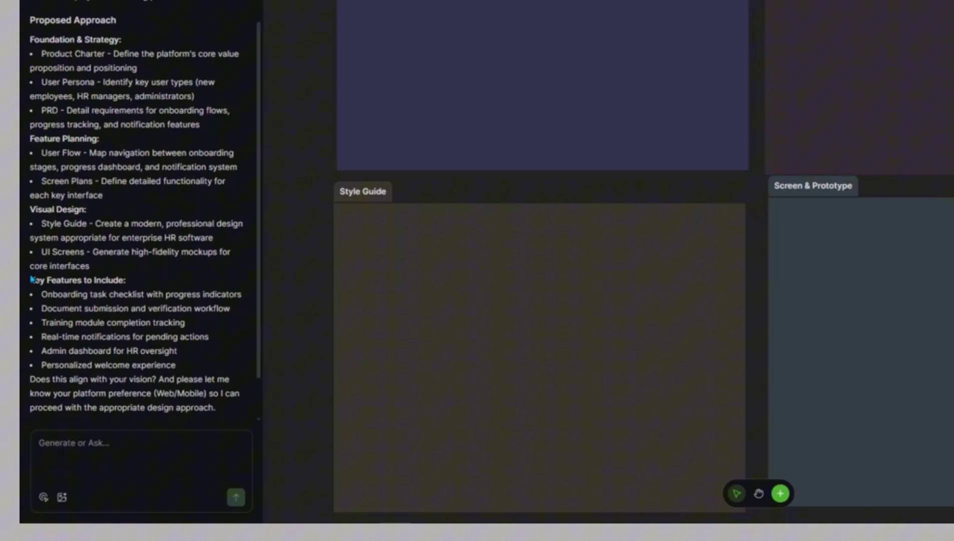
{"action": "left_click", "coordinate": [135, 283]}
{"action": "scroll", "coordinate": [181, 287], "scroll_direction": "up", "scroll_amount": 3}
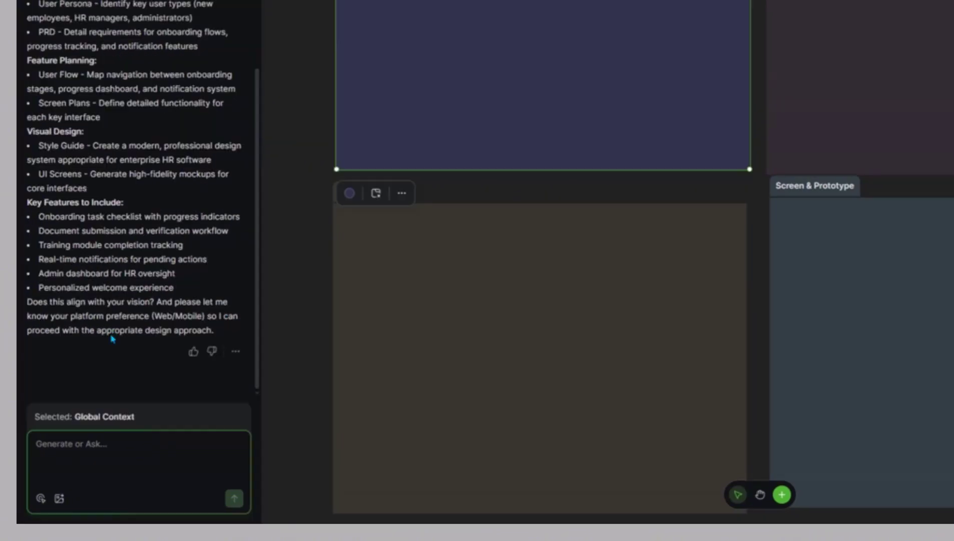
{"action": "left_click_drag", "start_coordinate": [27, 302], "coordinate": [215, 332]}
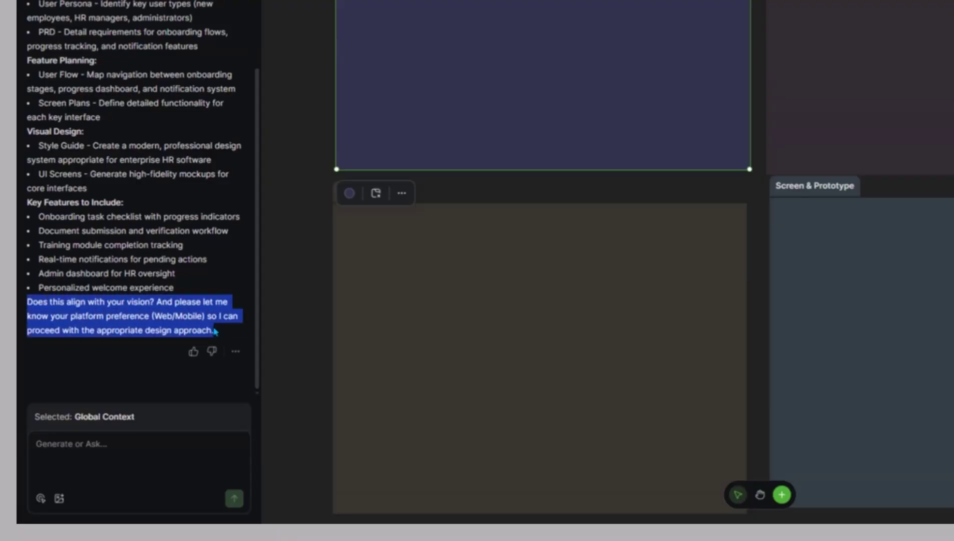
{"action": "left_click", "coordinate": [175, 345]}
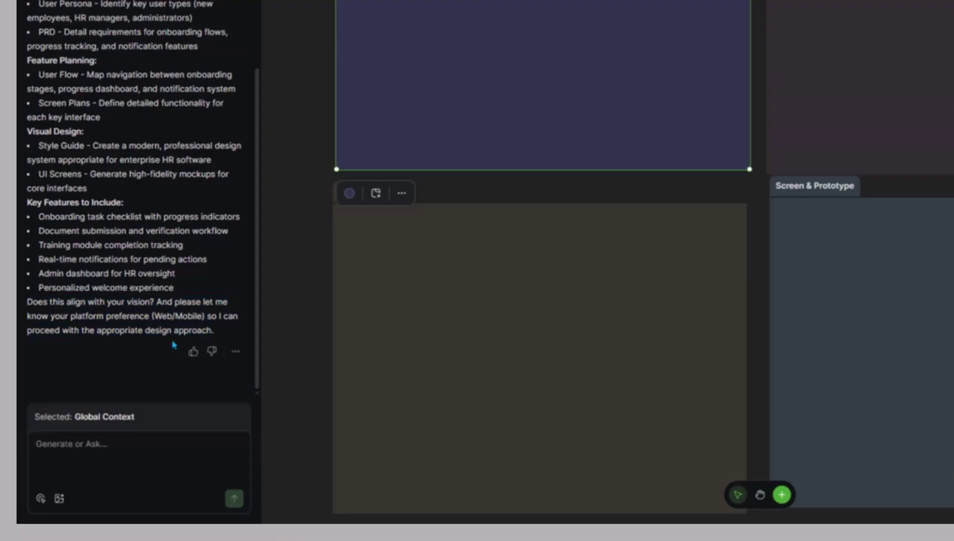
Send a chat reply confirming the approach and choosing Web as the platform.
{"action": "left_click", "coordinate": [121, 449]}
{"action": "type", "text": "\"Yes, this matches my vision — let's go with Web.\""}
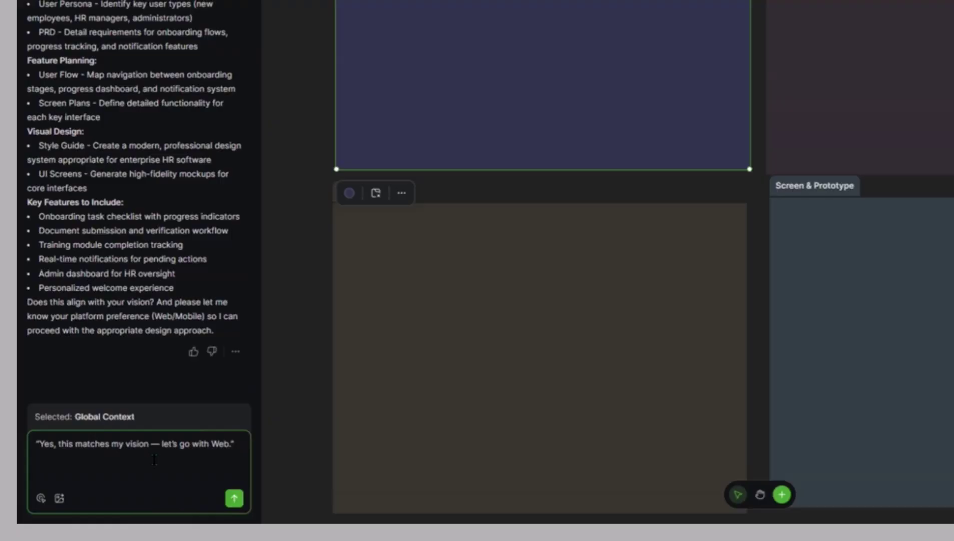
{"action": "left_click", "coordinate": [234, 498]}
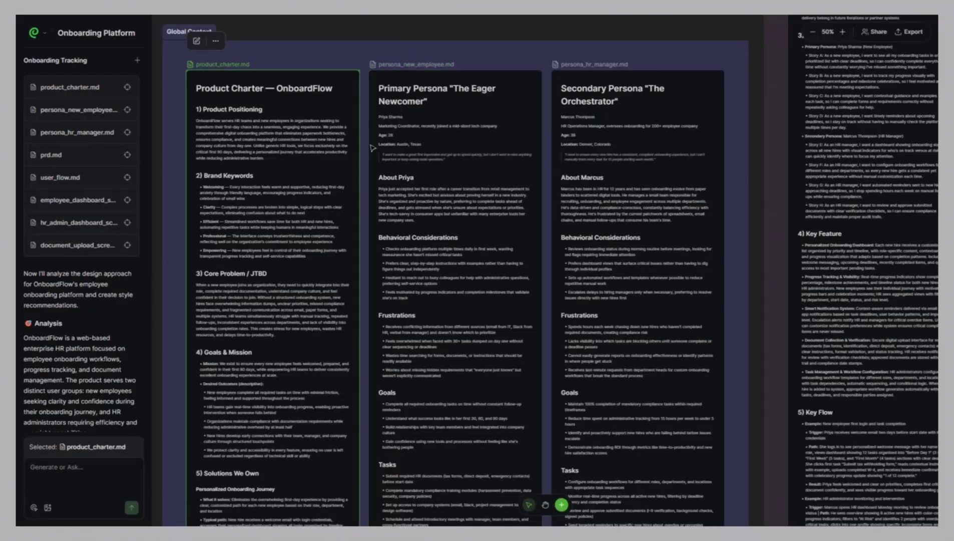
Inspect product_charter, persona_new_employee and persona_hr_manager, then scroll down to the Feature Plan.
{"action": "left_click", "coordinate": [450, 161]}
{"action": "left_click", "coordinate": [597, 166]}
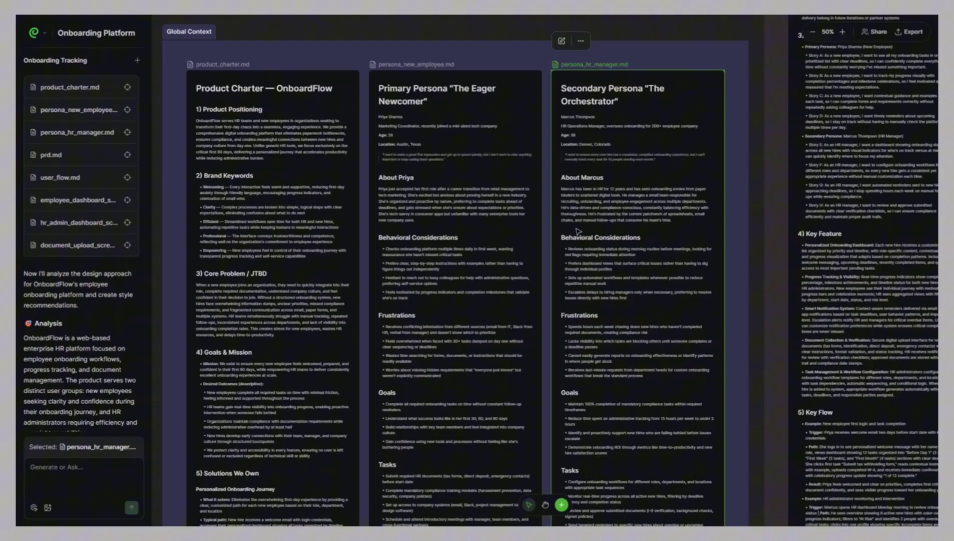
{"action": "left_click", "coordinate": [482, 252]}
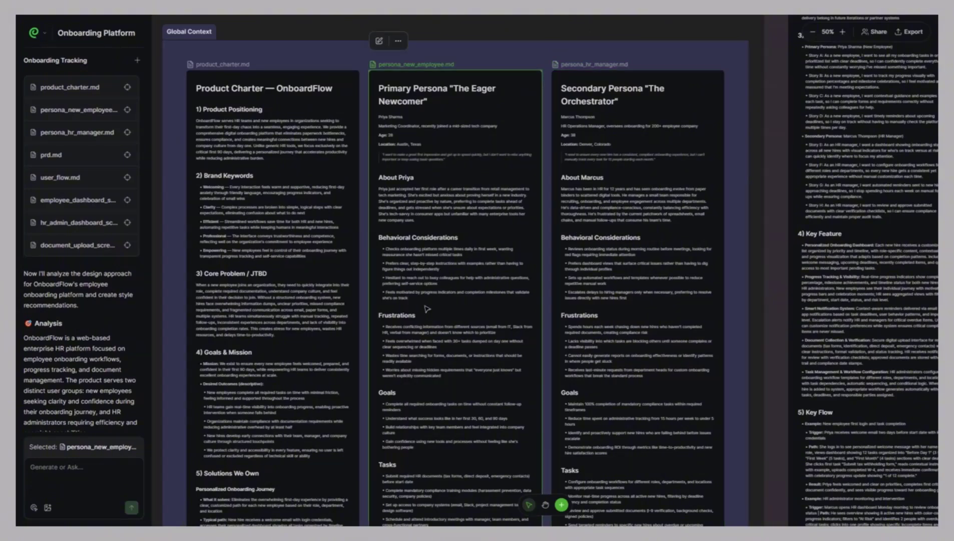
{"action": "left_click", "coordinate": [299, 289]}
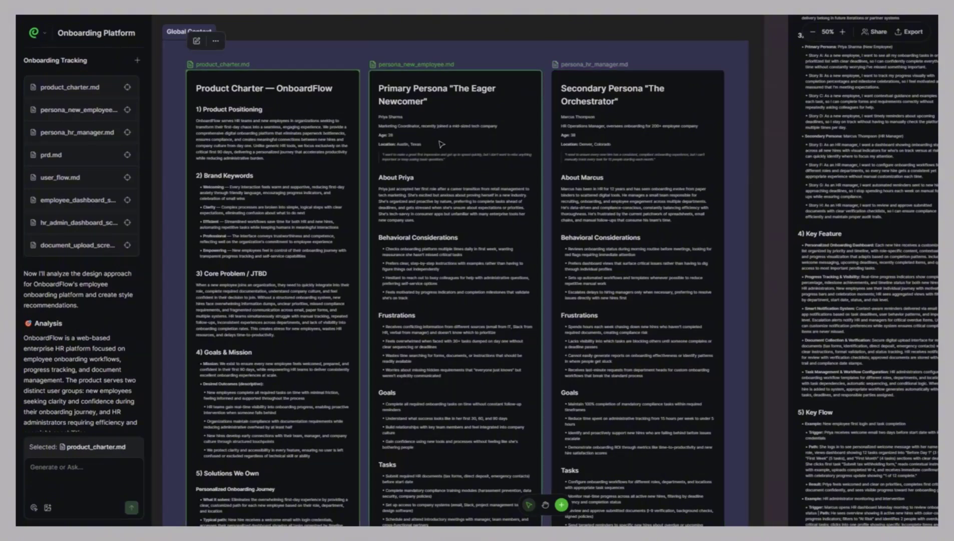
{"action": "left_click", "coordinate": [423, 82]}
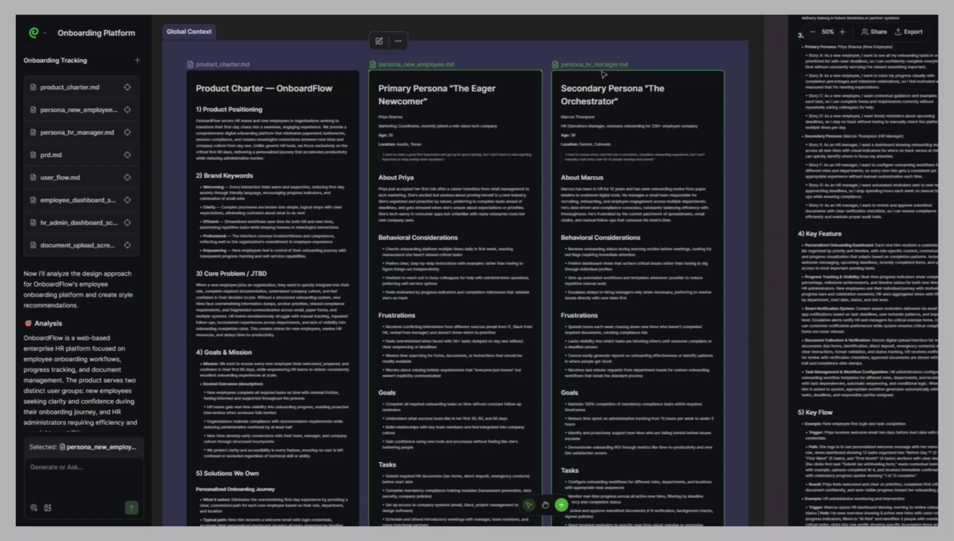
{"action": "left_click", "coordinate": [602, 76]}
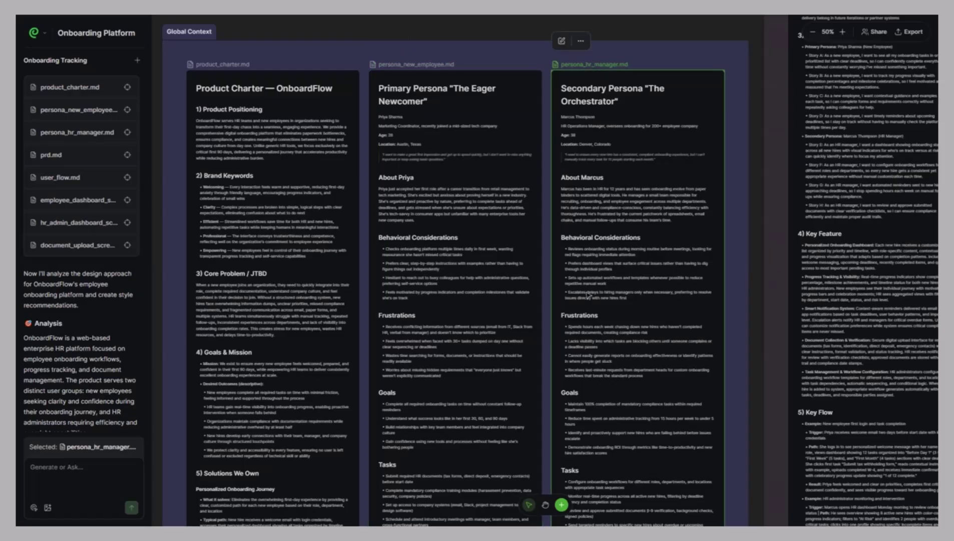
{"action": "scroll", "coordinate": [579, 319], "scroll_direction": "down", "scroll_amount": 2}
{"action": "scroll", "coordinate": [438, 304], "scroll_direction": "down", "scroll_amount": 3}
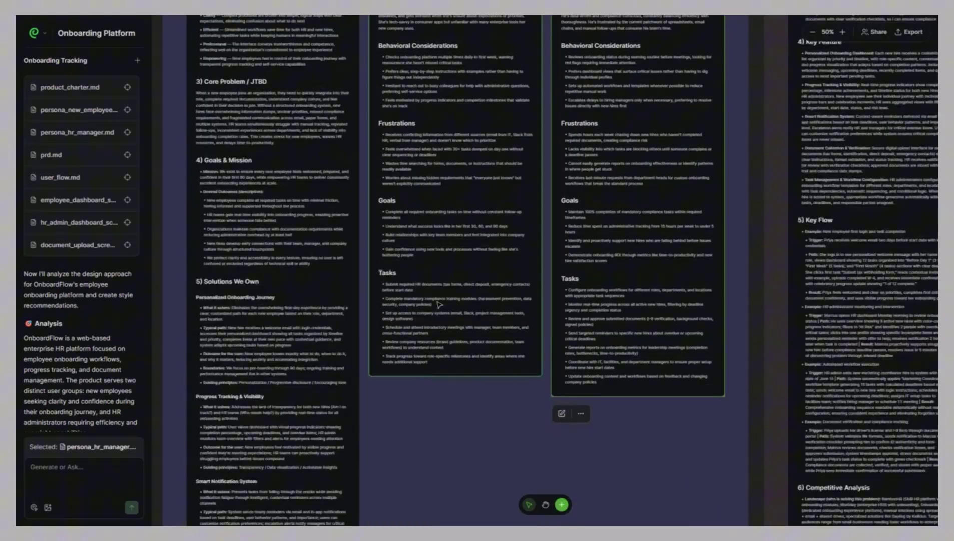
{"action": "scroll", "coordinate": [438, 304], "scroll_direction": "down", "scroll_amount": 5}
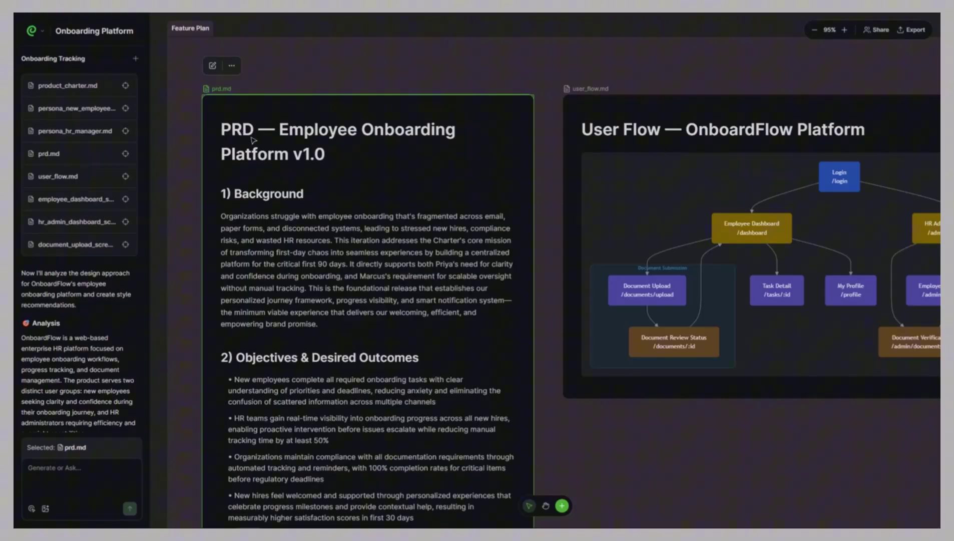
Scroll through prd.md's Key Feature, Key Flow and Competitive Analysis sections.
{"action": "scroll", "coordinate": [337, 273], "scroll_direction": "down", "scroll_amount": 5}
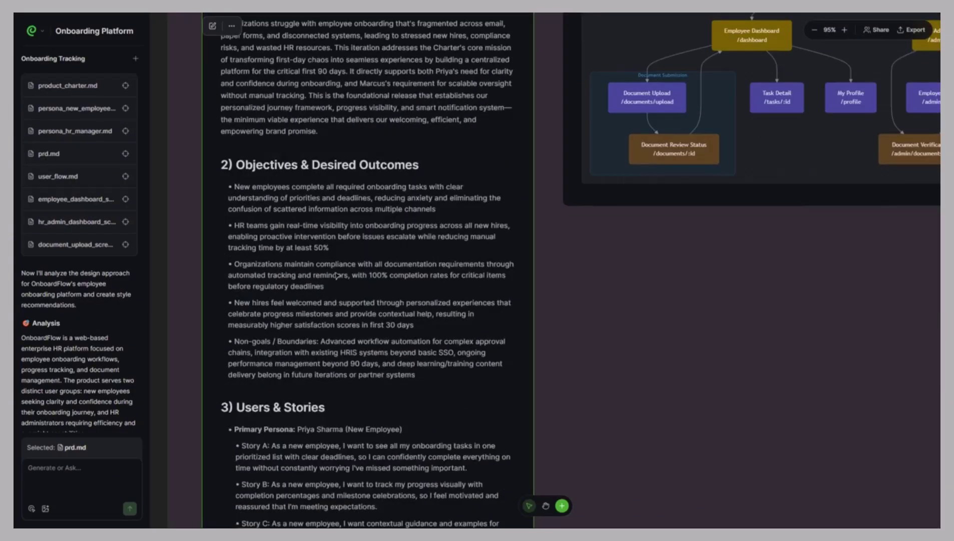
{"action": "scroll", "coordinate": [337, 274], "scroll_direction": "down", "scroll_amount": 1}
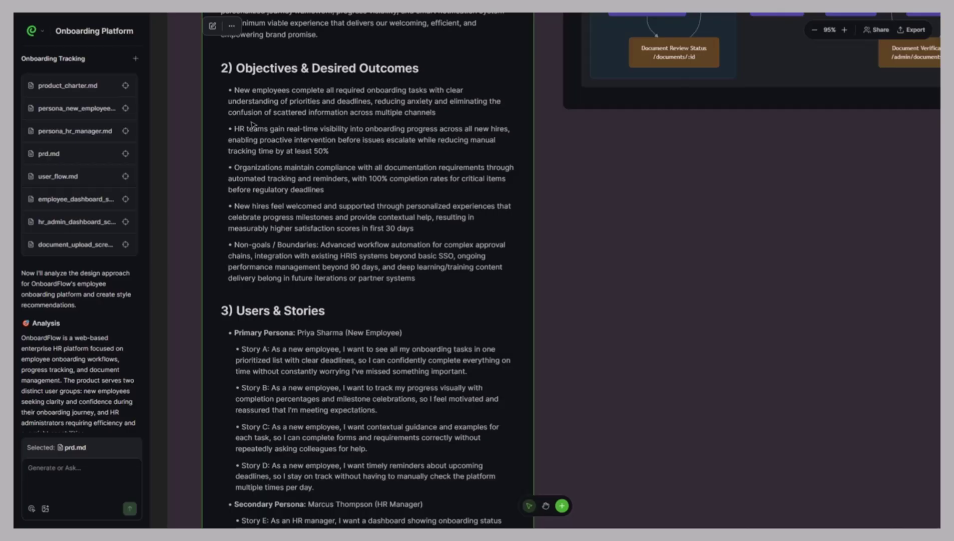
{"action": "scroll", "coordinate": [336, 279], "scroll_direction": "down", "scroll_amount": 6}
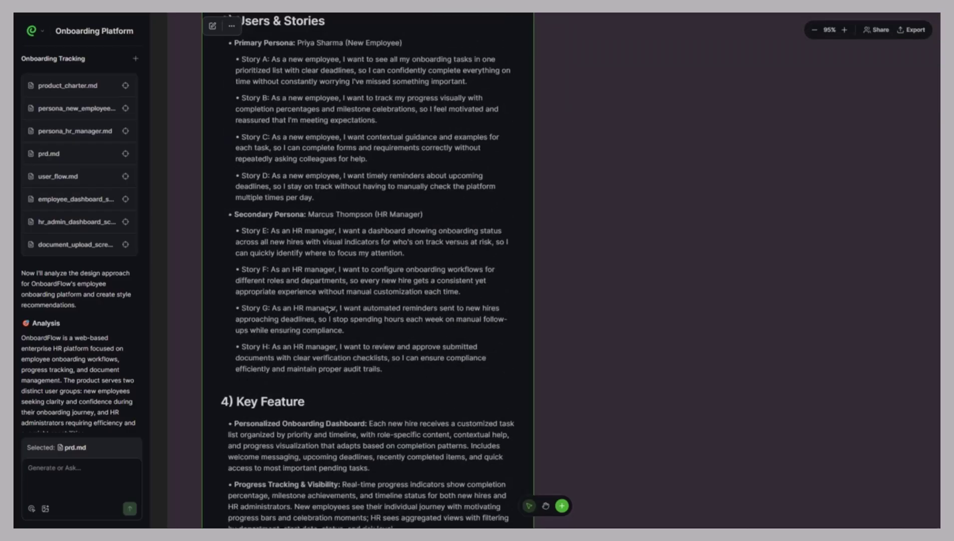
{"action": "scroll", "coordinate": [328, 309], "scroll_direction": "down", "scroll_amount": 4}
{"action": "scroll", "coordinate": [312, 256], "scroll_direction": "down", "scroll_amount": 1}
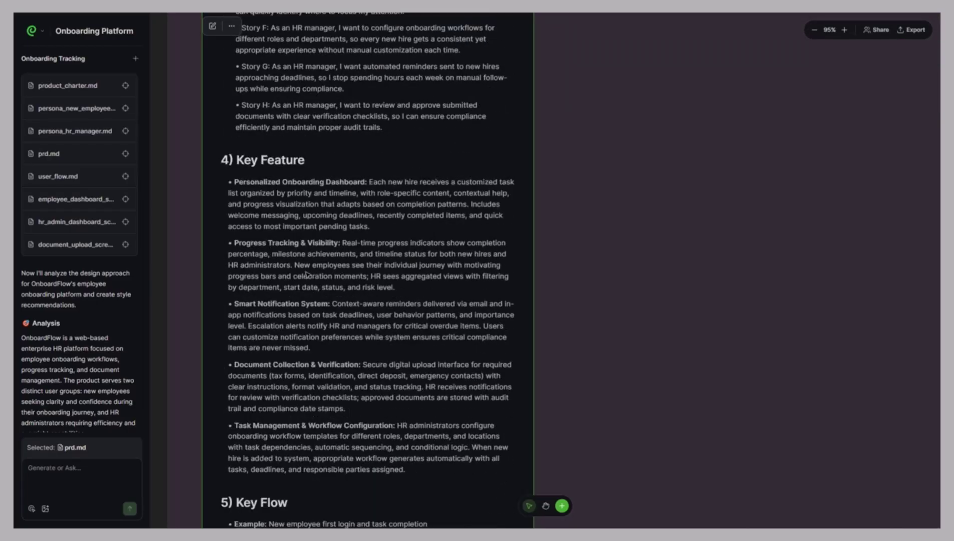
{"action": "scroll", "coordinate": [307, 274], "scroll_direction": "down", "scroll_amount": 1}
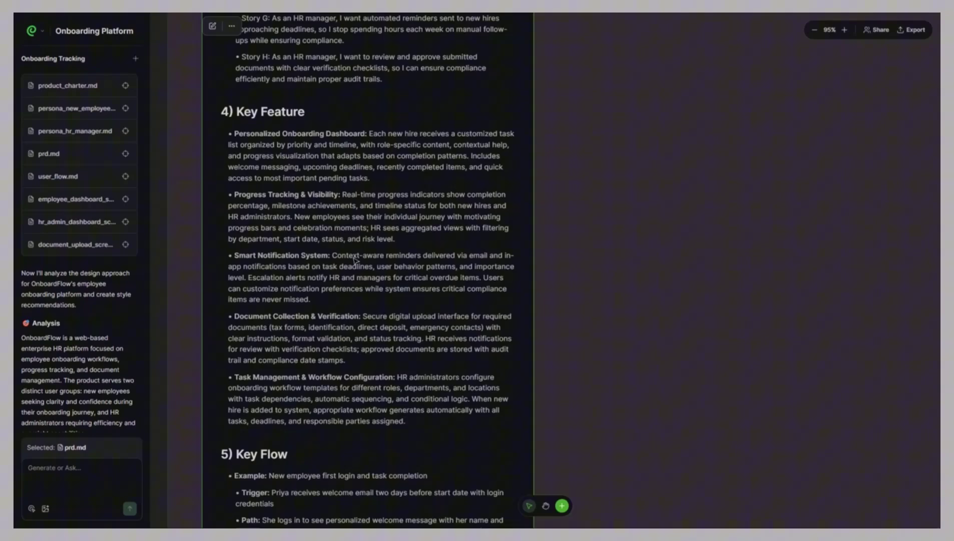
{"action": "scroll", "coordinate": [354, 260], "scroll_direction": "down", "scroll_amount": 4}
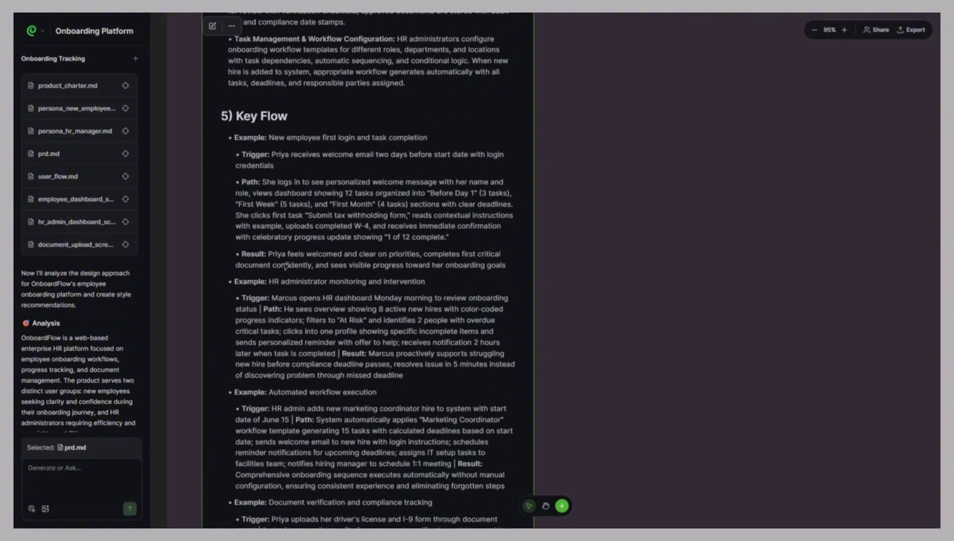
{"action": "scroll", "coordinate": [349, 296], "scroll_direction": "down", "scroll_amount": 9}
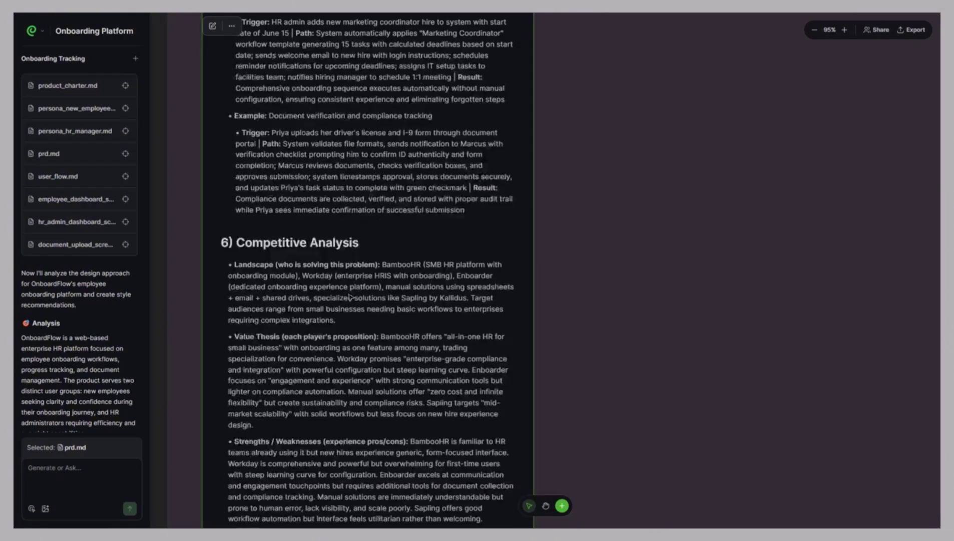
{"action": "scroll", "coordinate": [314, 290], "scroll_direction": "up", "scroll_amount": 3}
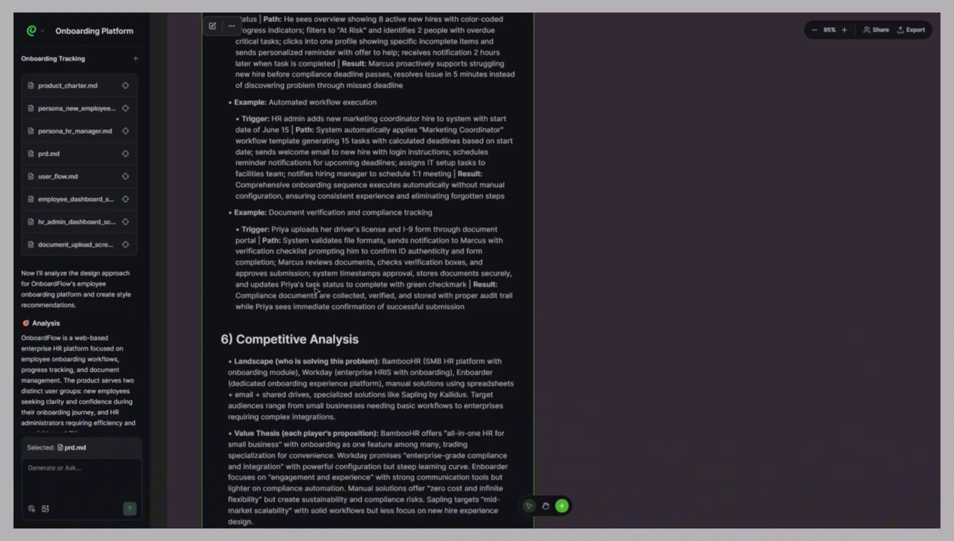
Open the PRD in the Edit Markdown dialog and scroll through its source text.
{"action": "left_click", "coordinate": [212, 25]}
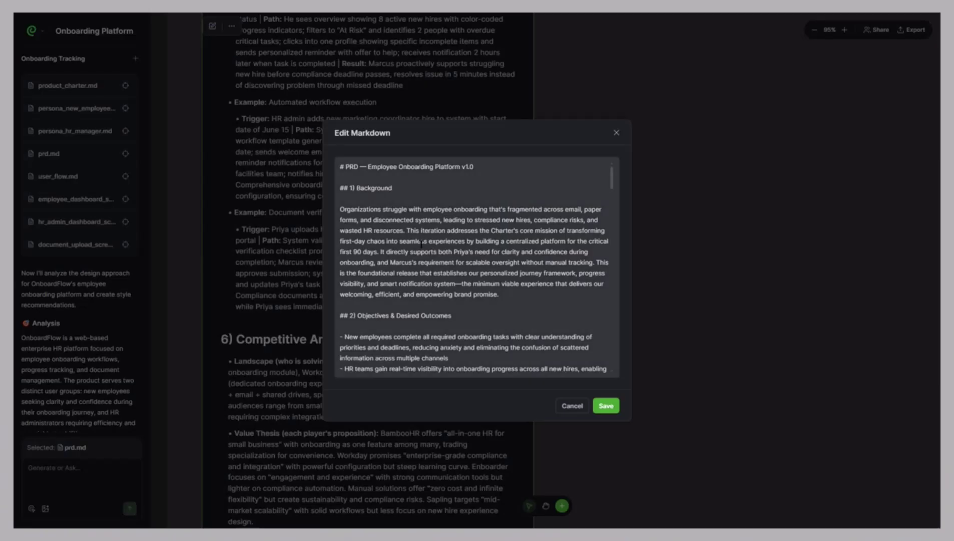
{"action": "scroll", "coordinate": [420, 248], "scroll_direction": "down", "scroll_amount": 4}
{"action": "scroll", "coordinate": [420, 248], "scroll_direction": "down", "scroll_amount": 6}
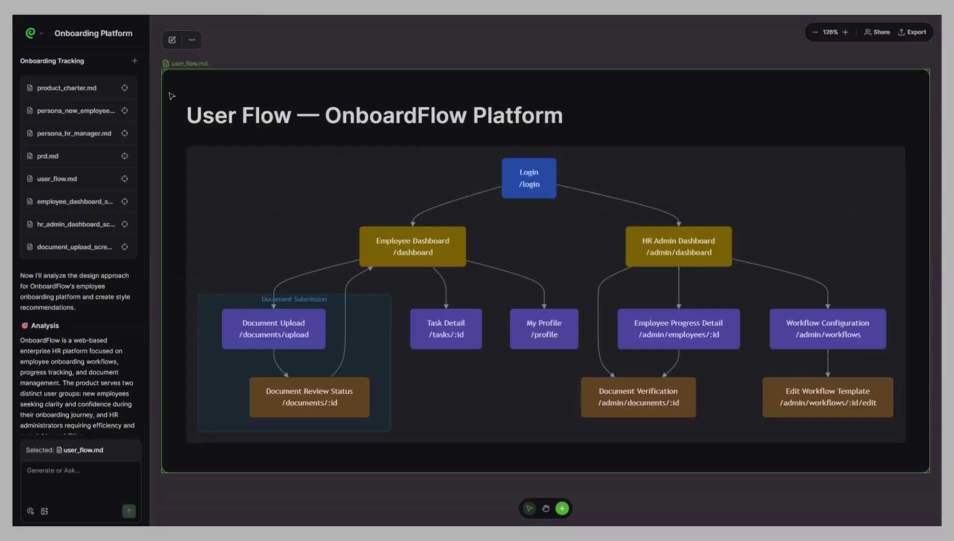
Open user_flow.md's markdown in the editor and scroll through its text.
{"action": "left_click", "coordinate": [172, 39]}
{"action": "scroll", "coordinate": [435, 245], "scroll_direction": "down", "scroll_amount": 5}
{"action": "scroll", "coordinate": [435, 245], "scroll_direction": "down", "scroll_amount": 2}
{"action": "left_click", "coordinate": [490, 278]}
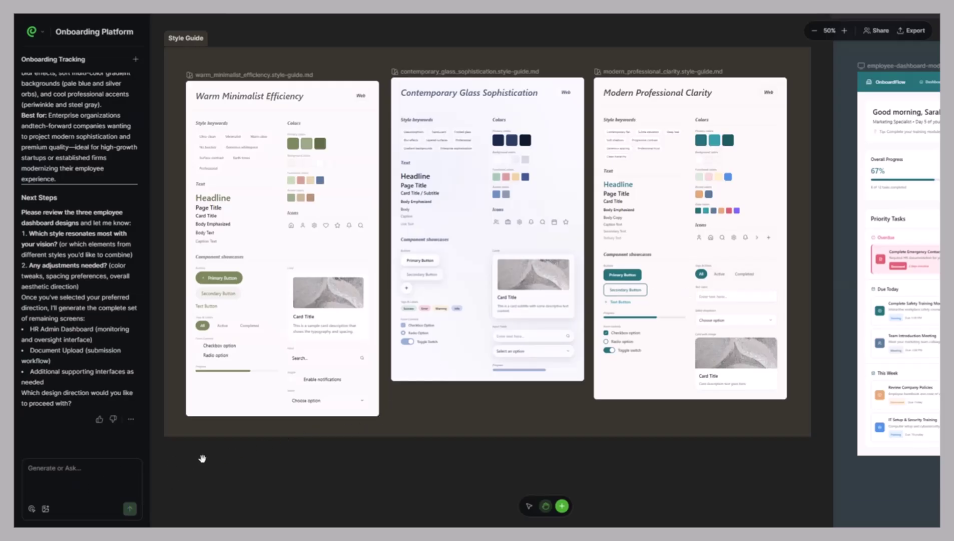
Send the AI the minimalist restyle request calling for white space and light tones.
{"action": "left_click", "coordinate": [95, 466]}
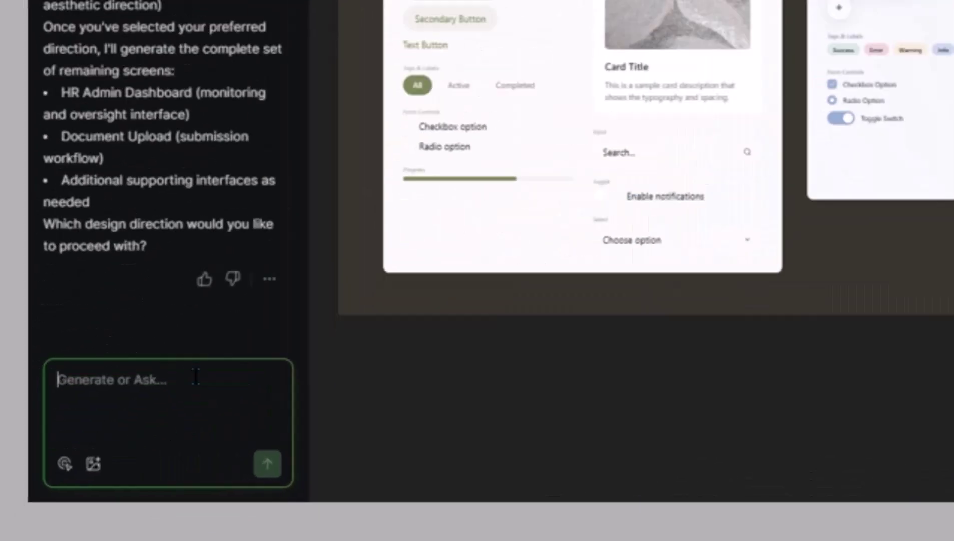
{"action": "type", "text": "\"Make it minimalist with white space and light tones.\""}
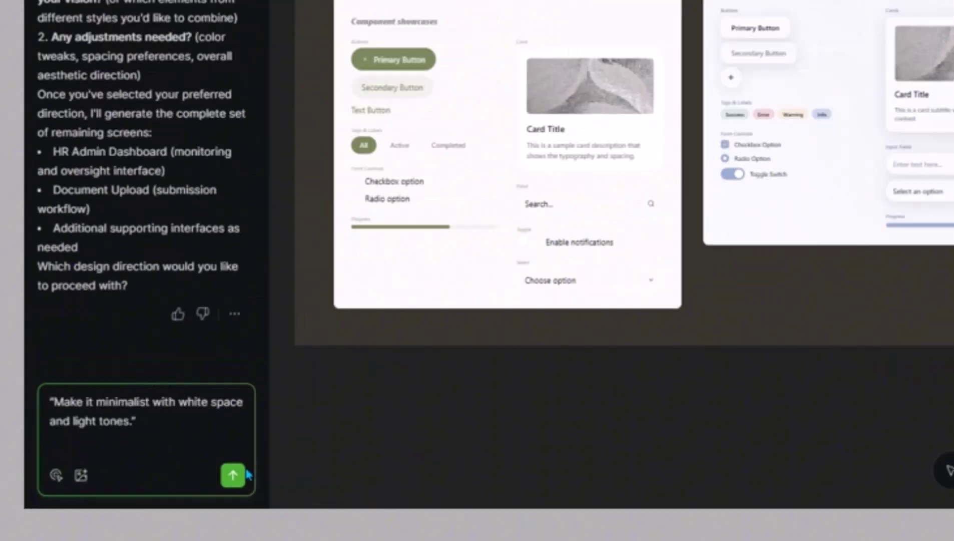
{"action": "key", "text": "Return"}
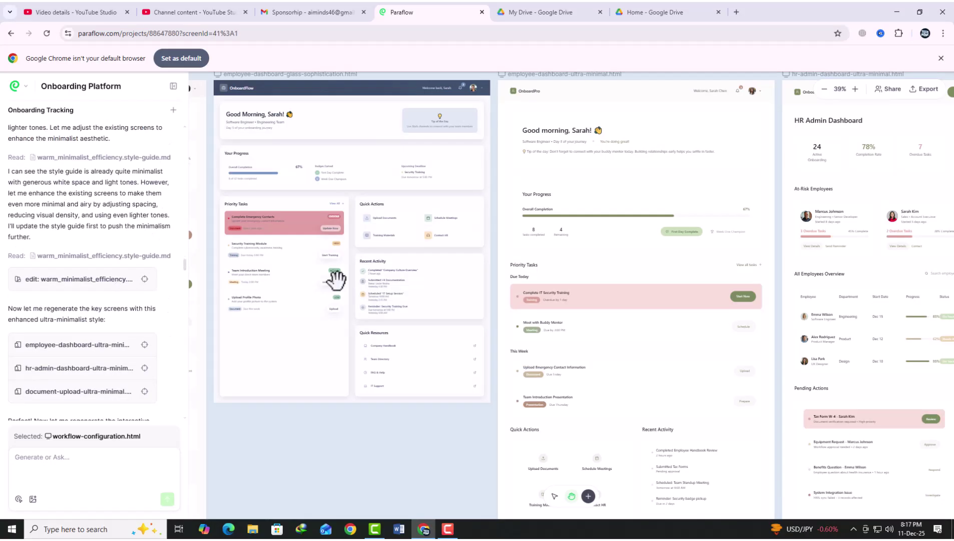
Pan across the regenerated ultra-minimal screens, including the My Profile pages.
{"action": "scroll", "coordinate": [335, 279], "scroll_direction": "right", "scroll_amount": 5}
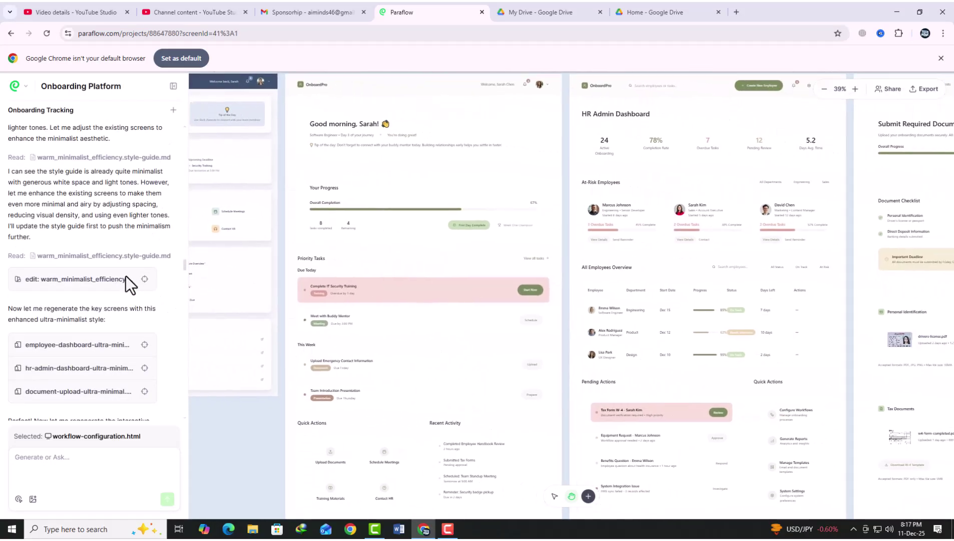
{"action": "scroll", "coordinate": [334, 214], "scroll_direction": "down", "scroll_amount": 2}
{"action": "scroll", "coordinate": [344, 311], "scroll_direction": "right", "scroll_amount": 5}
{"action": "scroll", "coordinate": [426, 292], "scroll_direction": "up", "scroll_amount": 2}
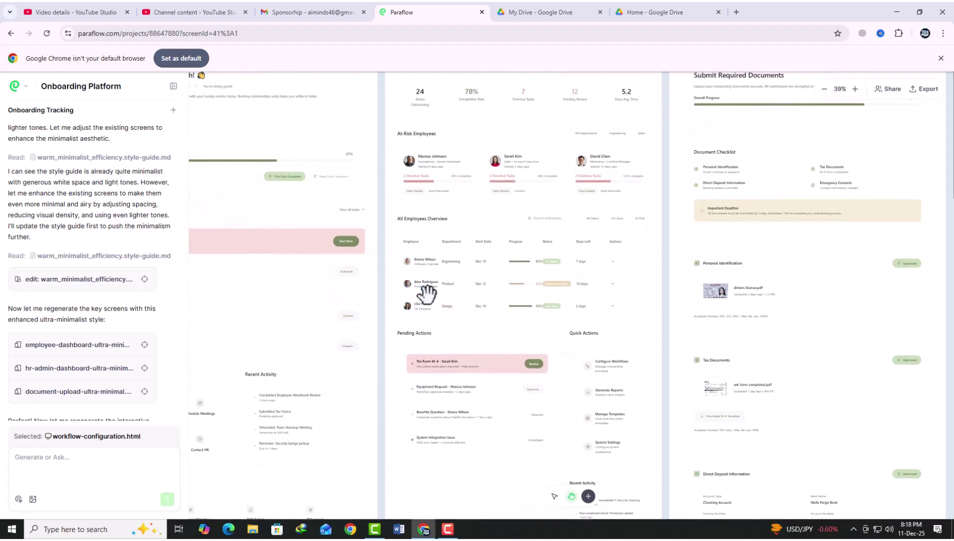
{"action": "scroll", "coordinate": [376, 283], "scroll_direction": "right", "scroll_amount": 1}
{"action": "scroll", "coordinate": [381, 280], "scroll_direction": "down", "scroll_amount": 1}
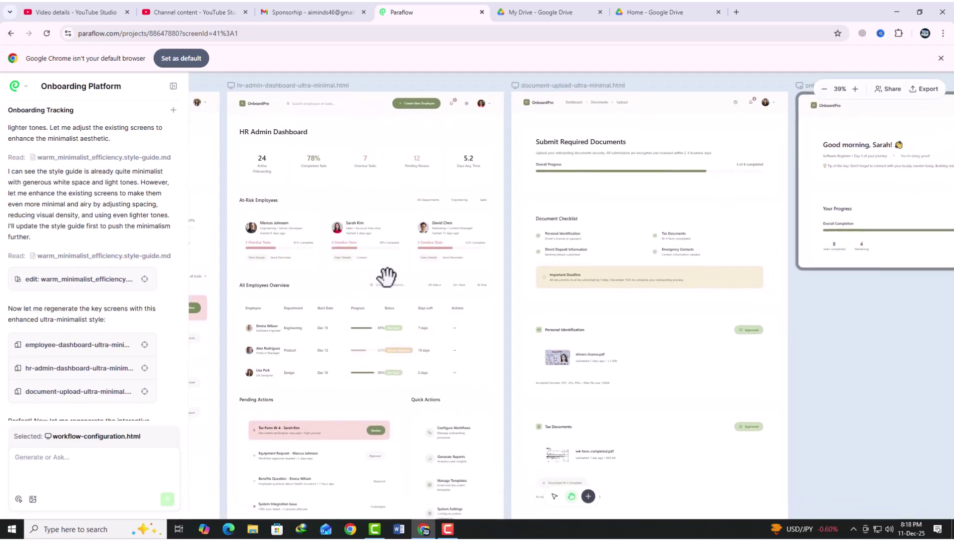
{"action": "left_click_drag", "start_coordinate": [593, 330], "coordinate": [319, 326]}
{"action": "scroll", "coordinate": [328, 335], "scroll_direction": "right", "scroll_amount": 5}
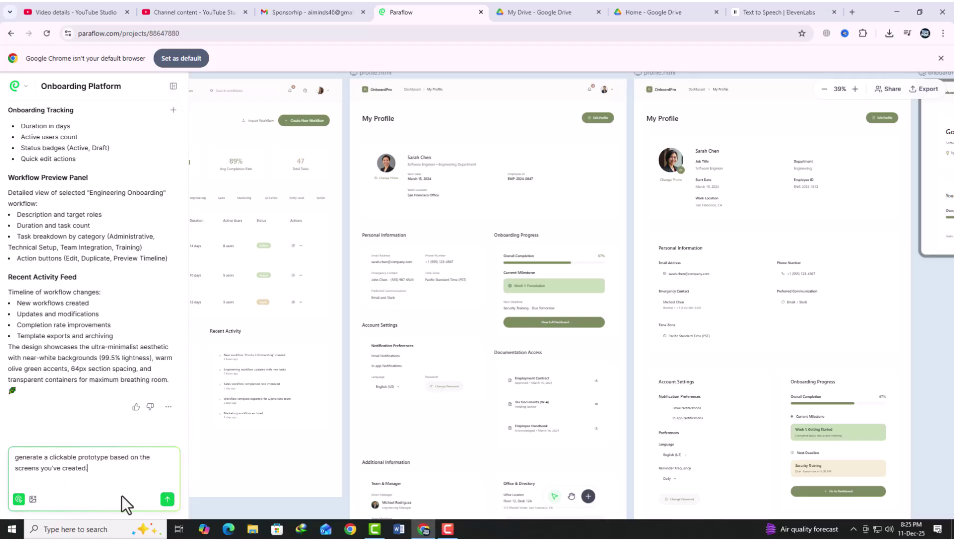
Generate the 8-screen clickable prototype and sign in to reach the employee dashboard.
{"action": "left_click", "coordinate": [169, 499]}
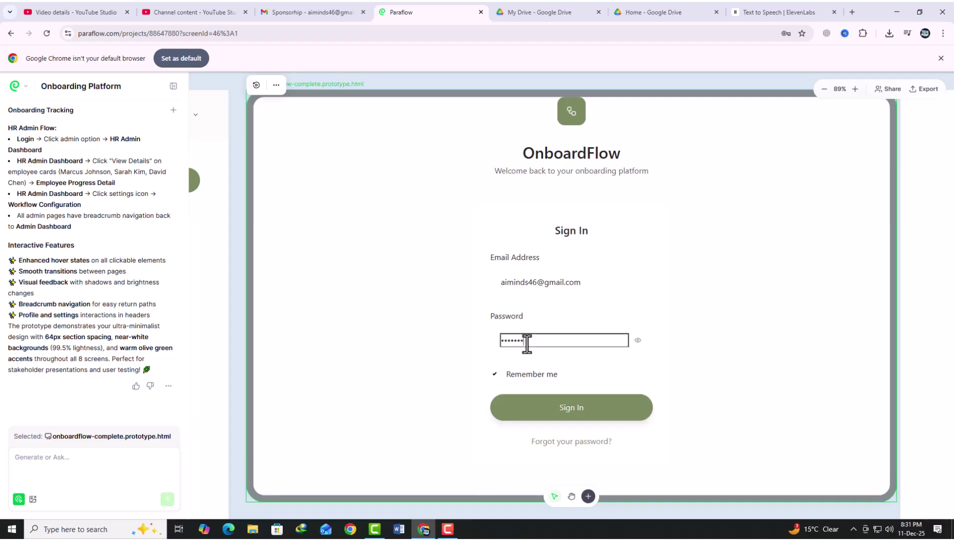
{"action": "left_click", "coordinate": [563, 400]}
{"action": "scroll", "coordinate": [453, 301], "scroll_direction": "down", "scroll_amount": 3}
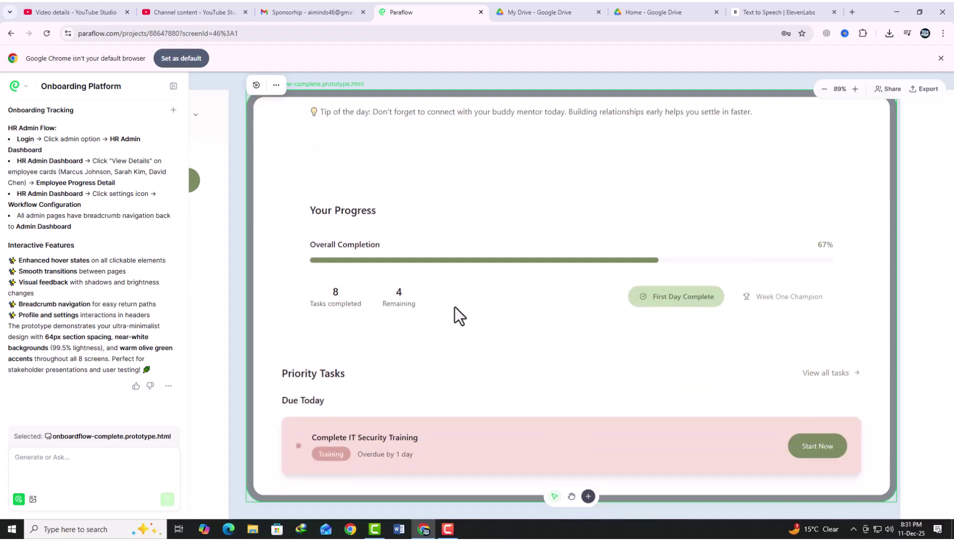
{"action": "scroll", "coordinate": [567, 324], "scroll_direction": "down", "scroll_amount": 3}
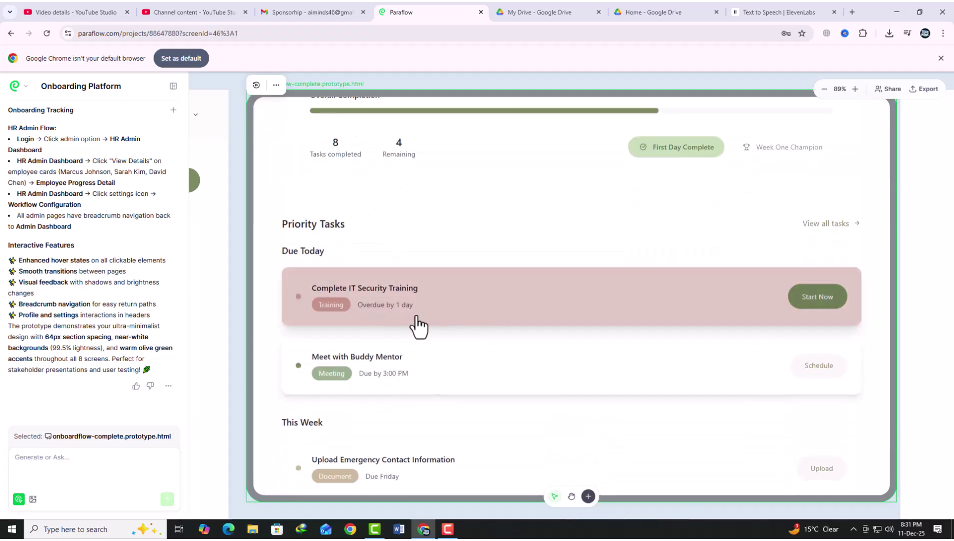
Open the IT Security Training task details in the prototype.
{"action": "left_click", "coordinate": [808, 300]}
{"action": "scroll", "coordinate": [420, 270], "scroll_direction": "down", "scroll_amount": 10}
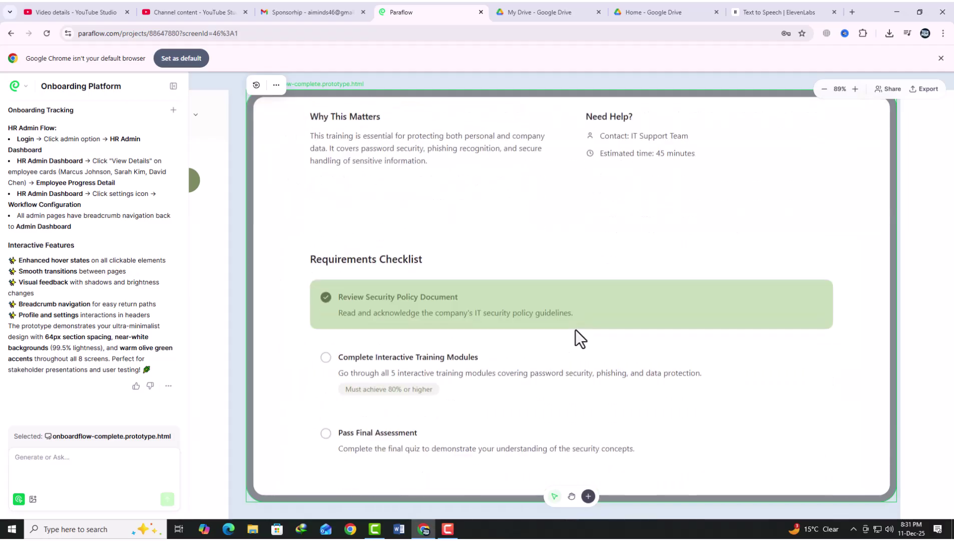
{"action": "scroll", "coordinate": [467, 272], "scroll_direction": "down", "scroll_amount": 5}
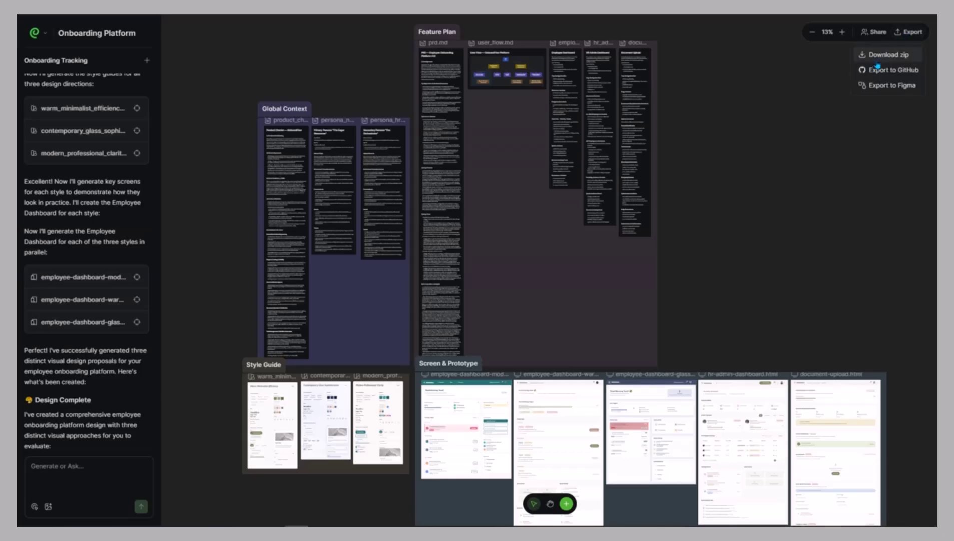
Start the GitHub export and connect a GitHub account to Paraflow.
{"action": "left_click", "coordinate": [878, 70]}
{"action": "left_click", "coordinate": [461, 307]}
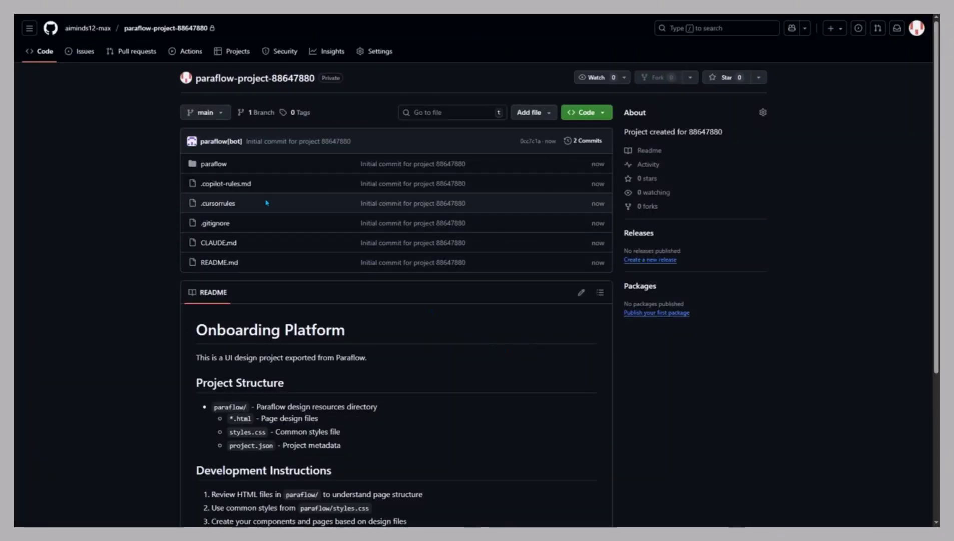
Open the paraflow folder in the exported GitHub repository's file list.
{"action": "left_click", "coordinate": [226, 170]}
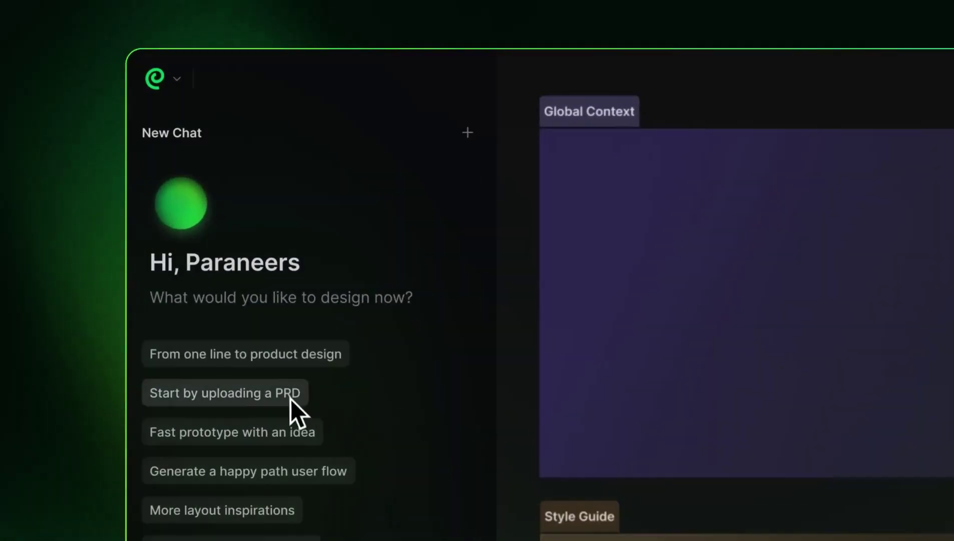
Request an interstellar travel booking web product built from the Interstellar Travel Platform PRD.
{"action": "left_click", "coordinate": [290, 398]}
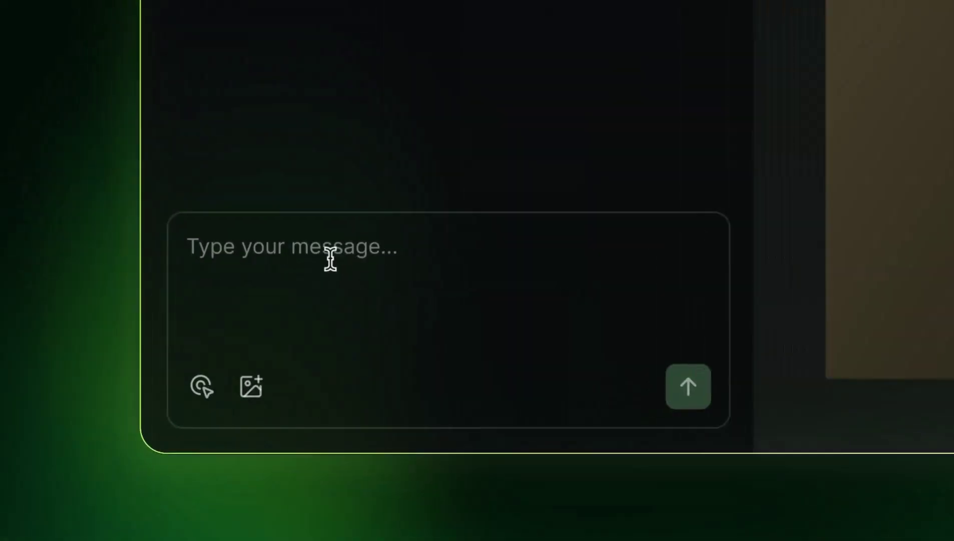
{"action": "left_click", "coordinate": [174, 435]}
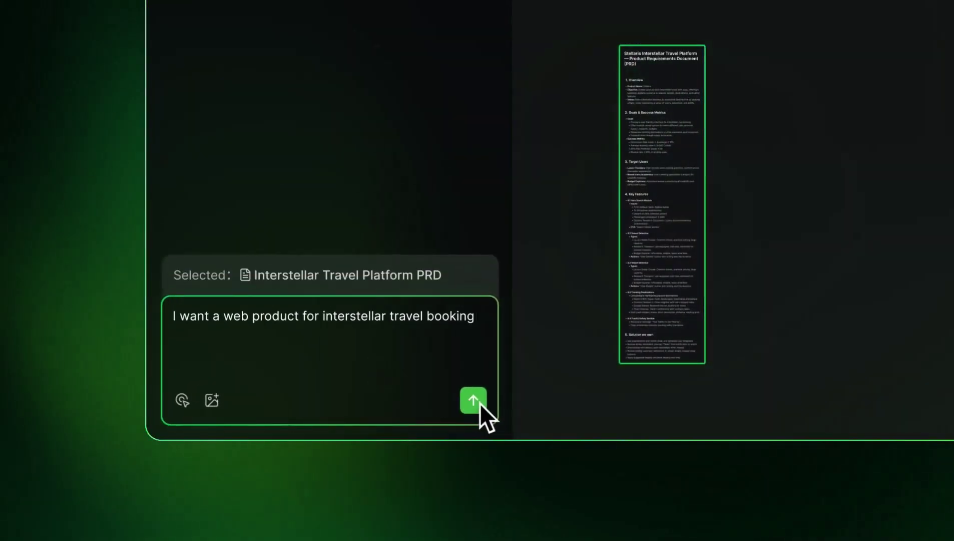
{"action": "left_click", "coordinate": [478, 402]}
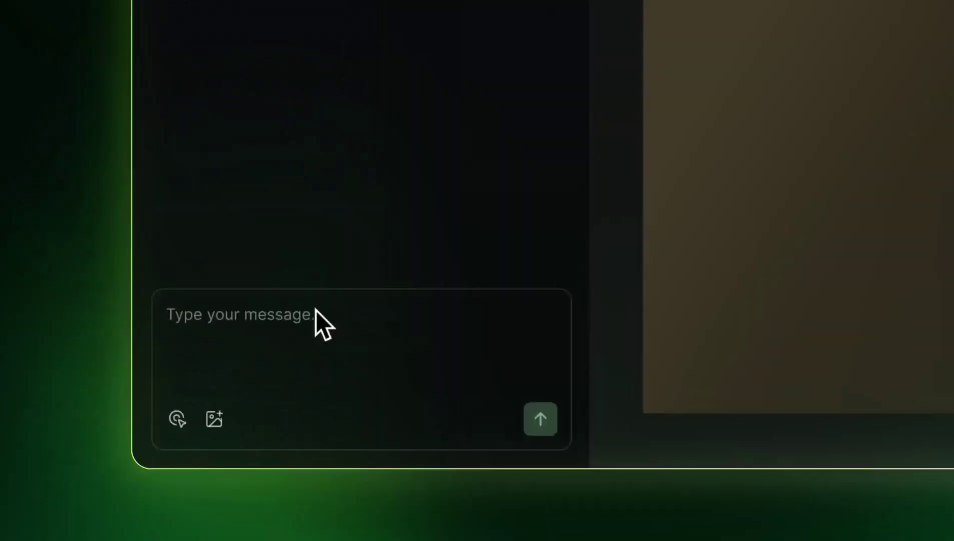
{"action": "left_click", "coordinate": [174, 435]}
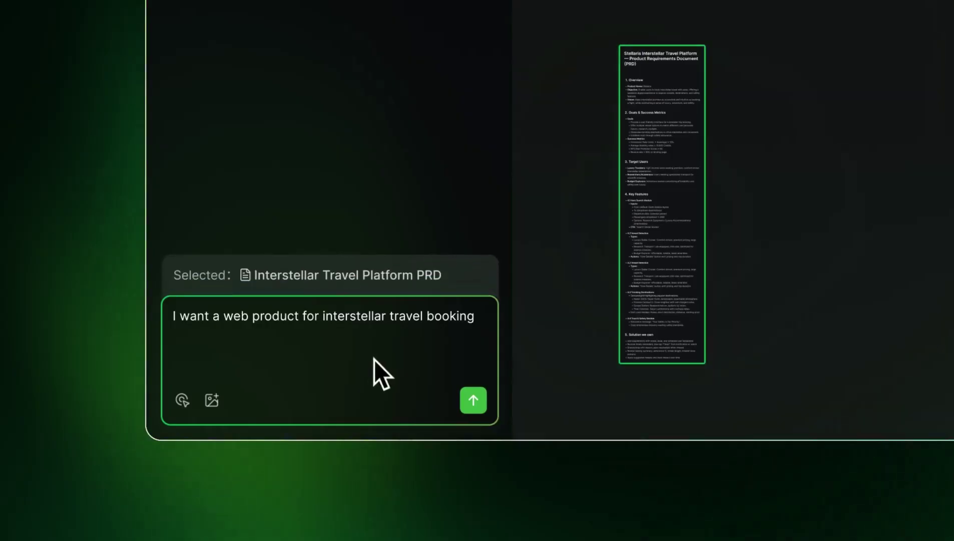
{"action": "left_click", "coordinate": [475, 401]}
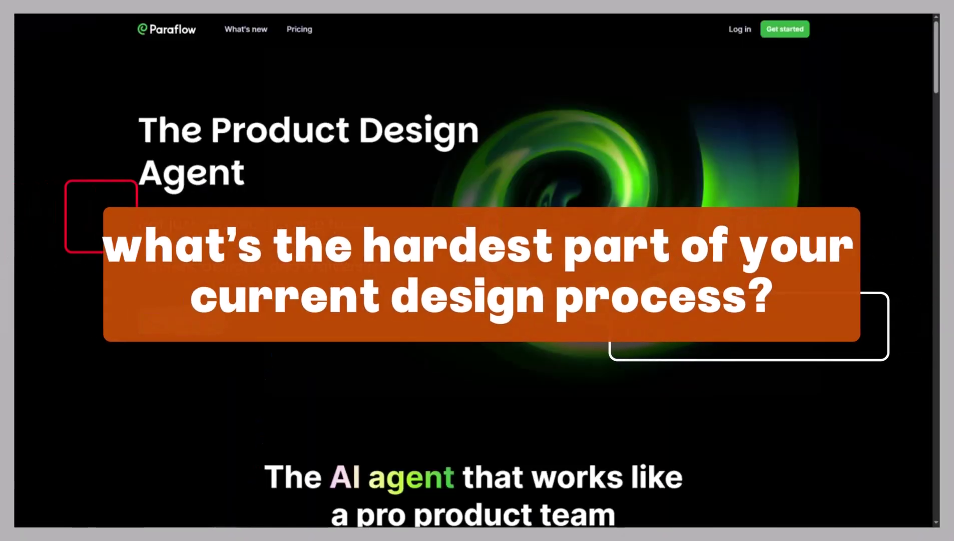
{"action": "scroll", "coordinate": [474, 270], "scroll_direction": "down", "scroll_amount": 10}
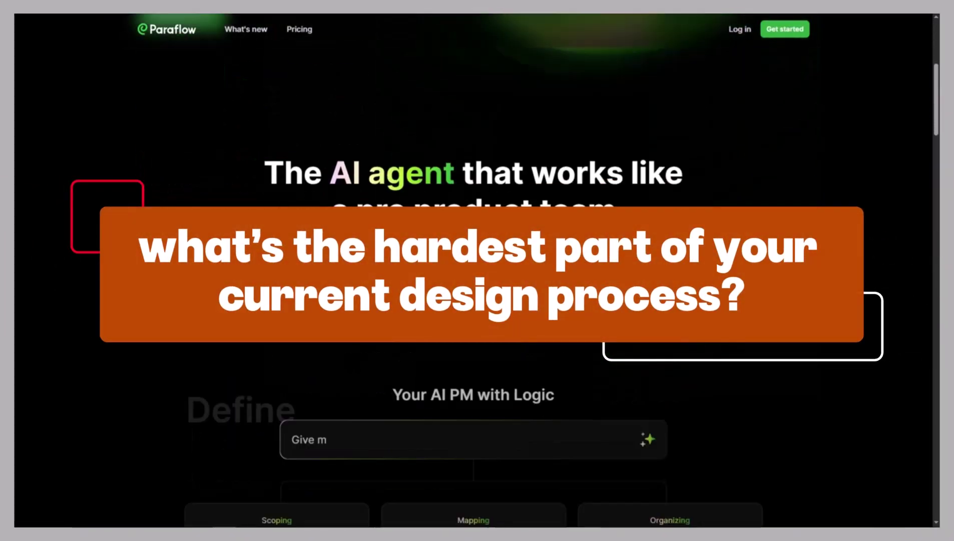
{"action": "scroll", "coordinate": [474, 270], "scroll_direction": "down", "scroll_amount": 3}
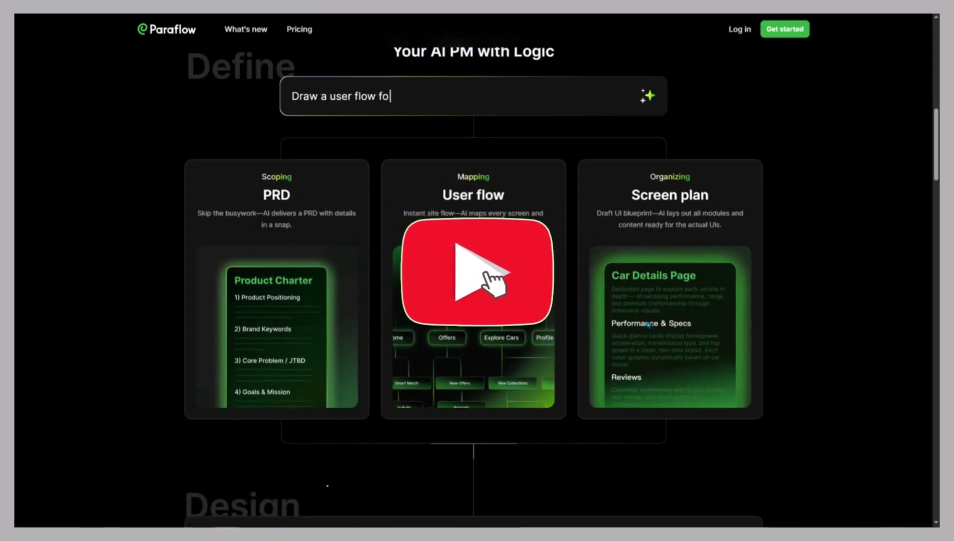
{"action": "scroll", "coordinate": [473, 271], "scroll_direction": "down", "scroll_amount": 1}
{"action": "scroll", "coordinate": [474, 270], "scroll_direction": "down", "scroll_amount": 8}
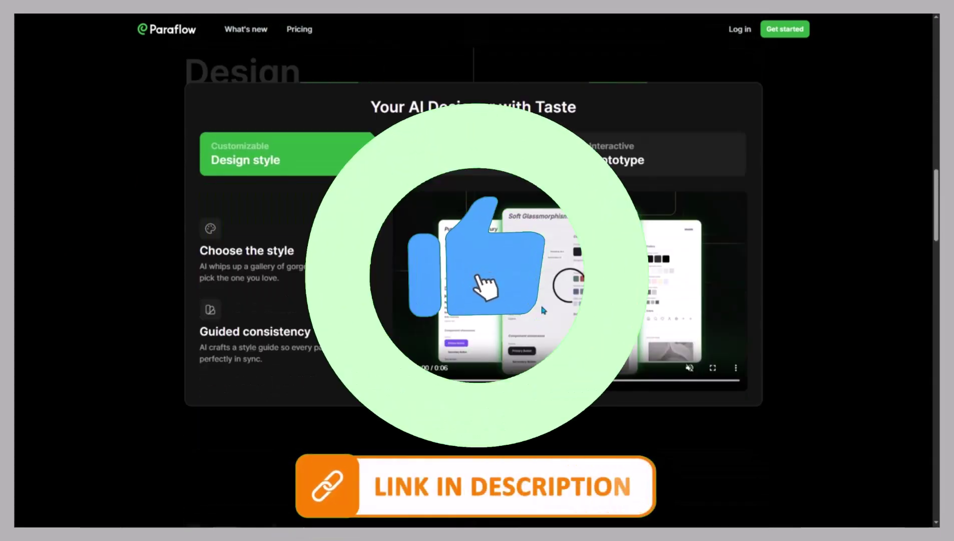
{"action": "scroll", "coordinate": [474, 270], "scroll_direction": "down", "scroll_amount": 5}
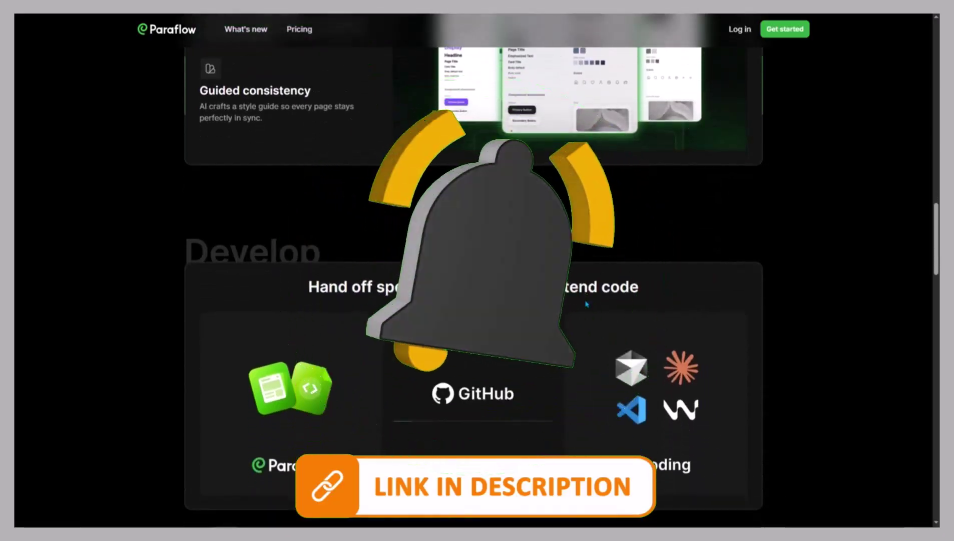